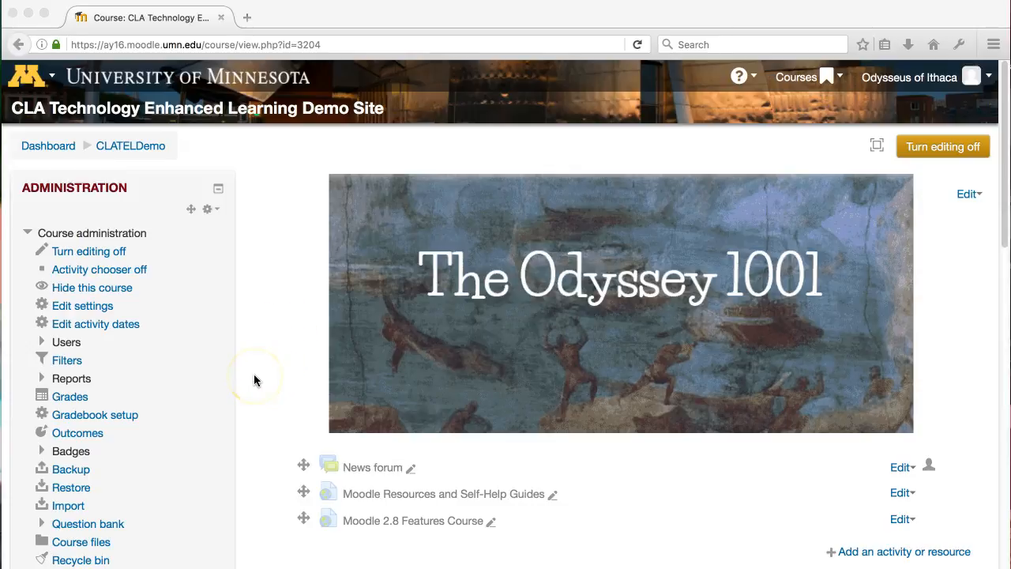
Add a new Assignment activity to the Return to Ithaca section of the course.
click(351, 346)
scroll(273, 330, down, 1)
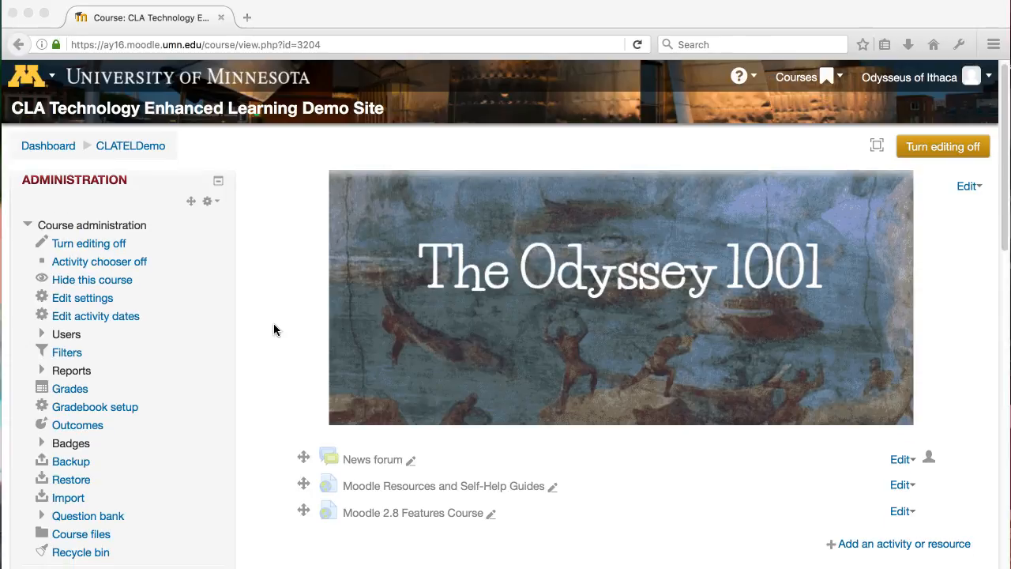
scroll(274, 330, down, 15)
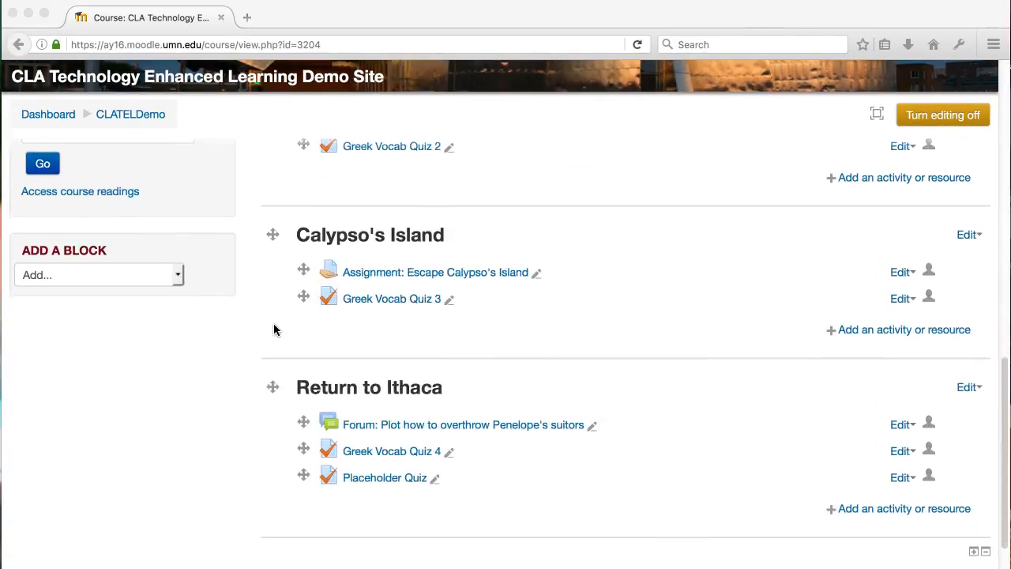
scroll(274, 330, down, 2)
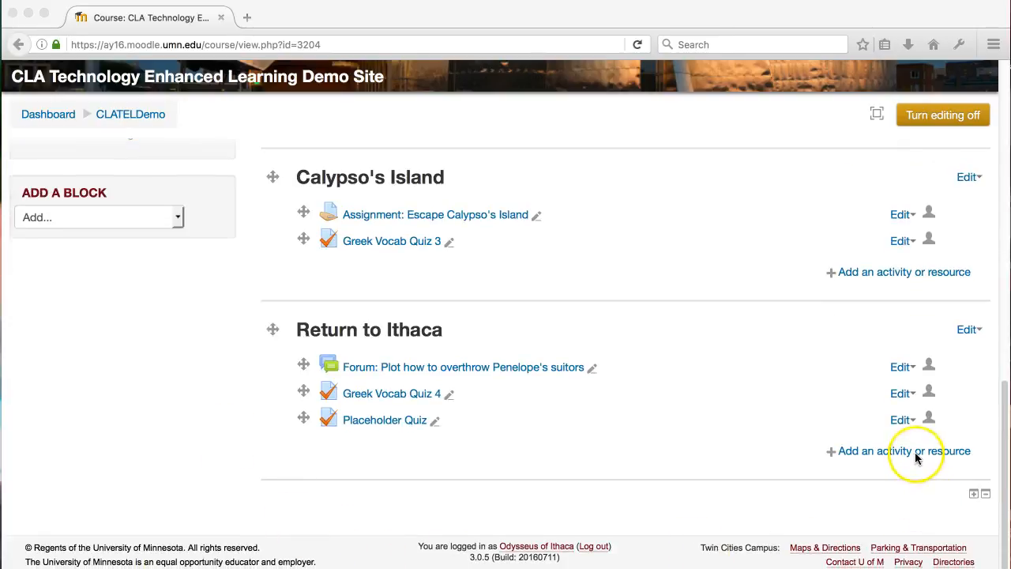
click(878, 455)
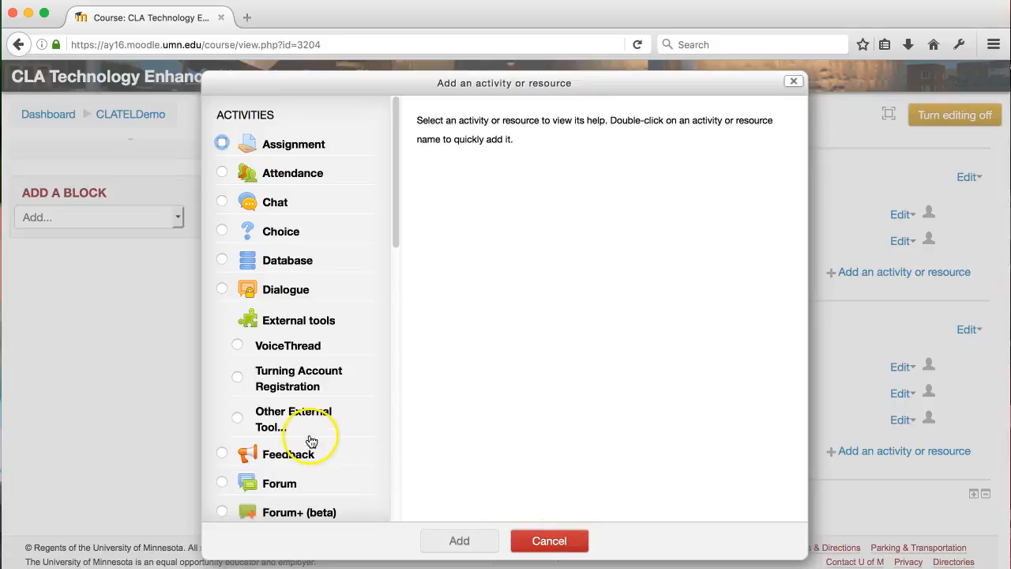
click(295, 140)
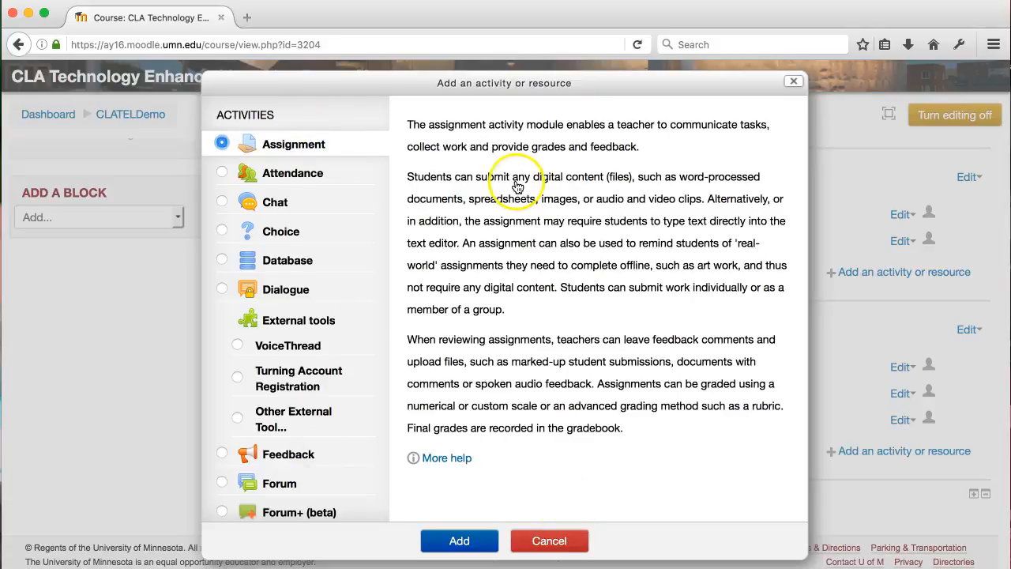
click(474, 537)
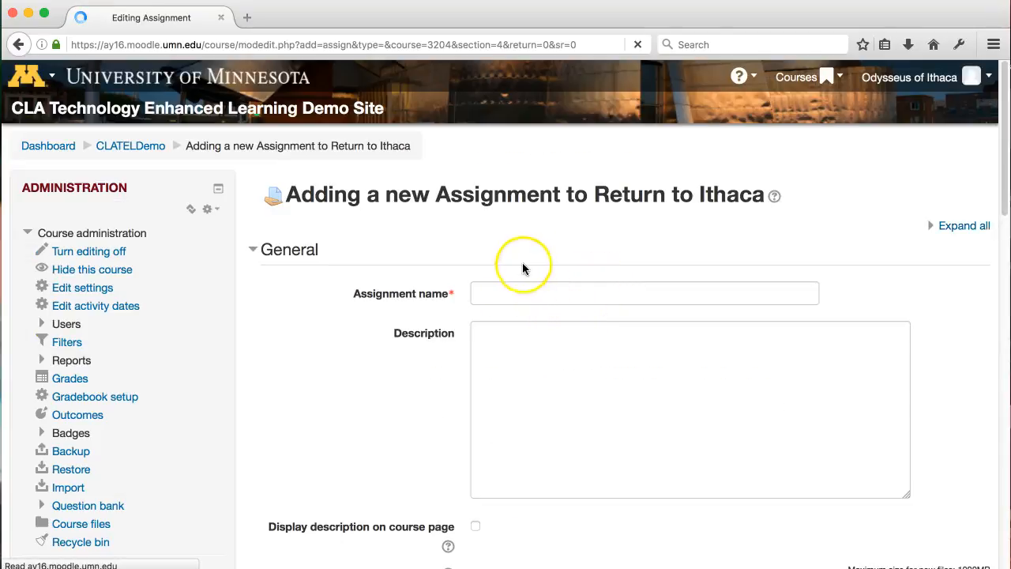
Name the assignment "Assignment: Archery Practice with Apollo's Bow".
click(509, 290)
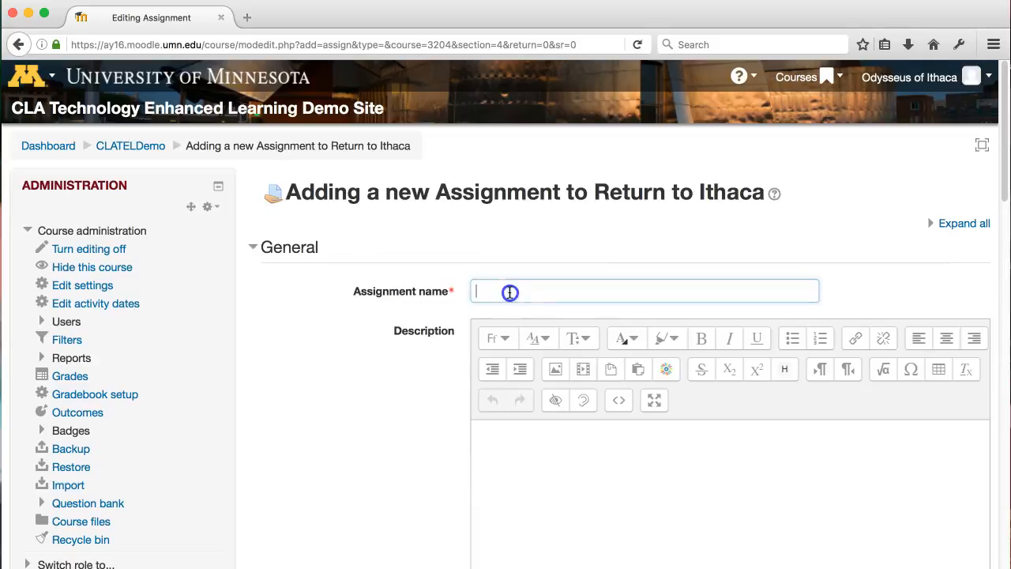
text(Assignment)
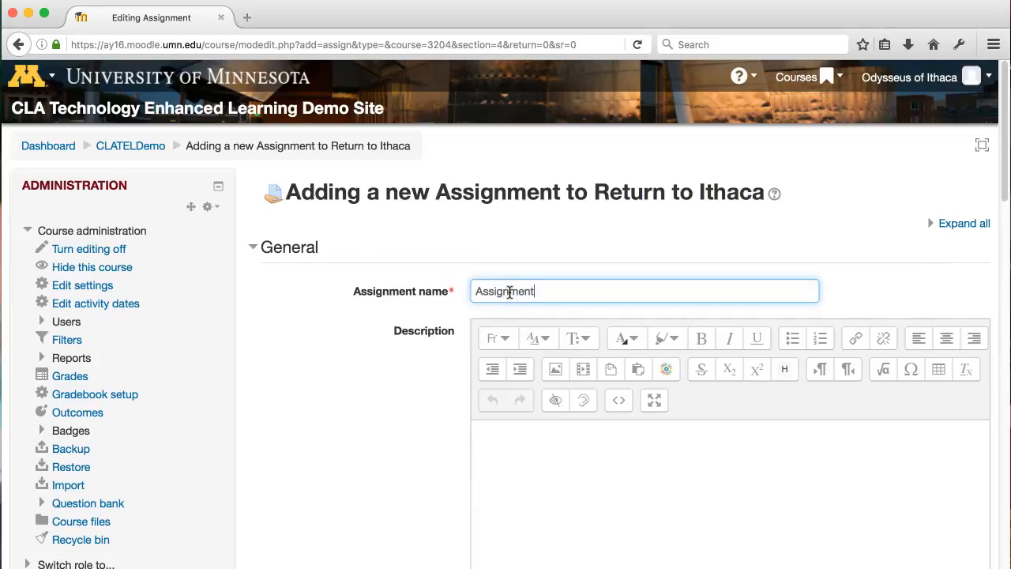
text(: Archery Practice with Apollo's Bow)
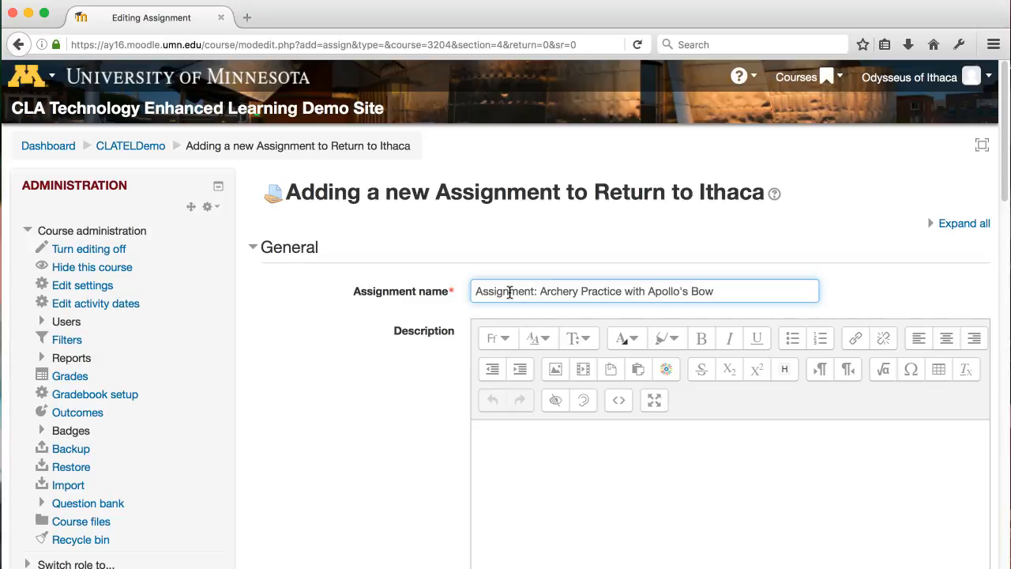
Enter the assignment description "Please upload your assignment here as a Word (.DOCX) or PDF file".
click(507, 450)
scroll(508, 450, down, 1)
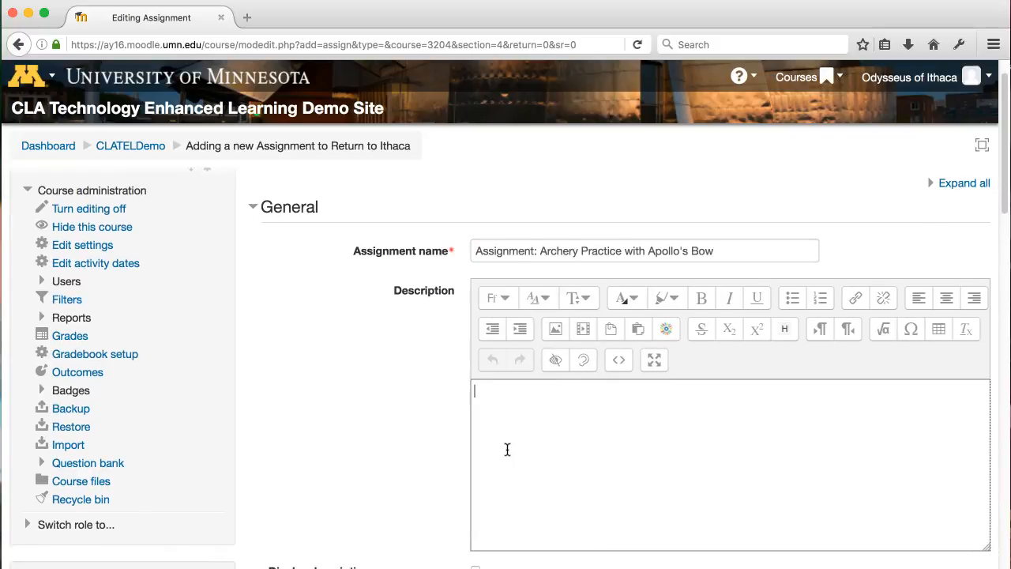
text(Please upload your assignment here)
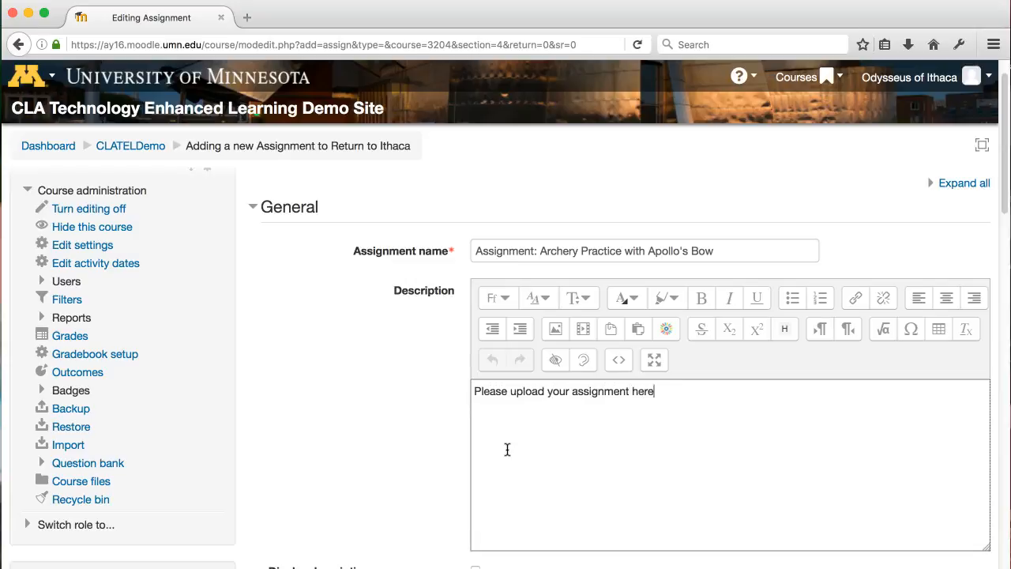
text( as a Word (.DOCX) or PDF file)
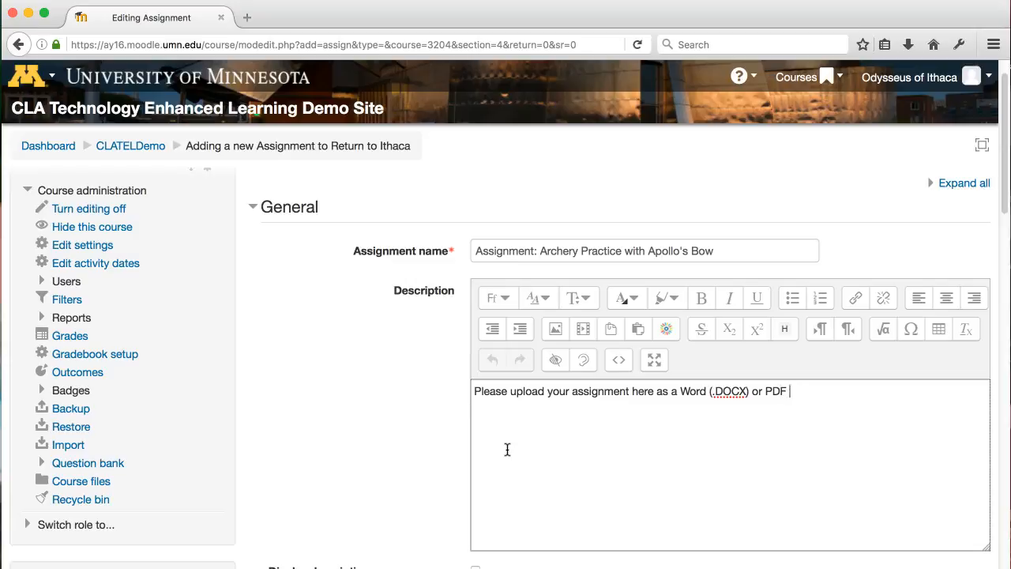
Attach the assignment description PDF from the computer to the assignment's additional files.
scroll(372, 443, down, 5)
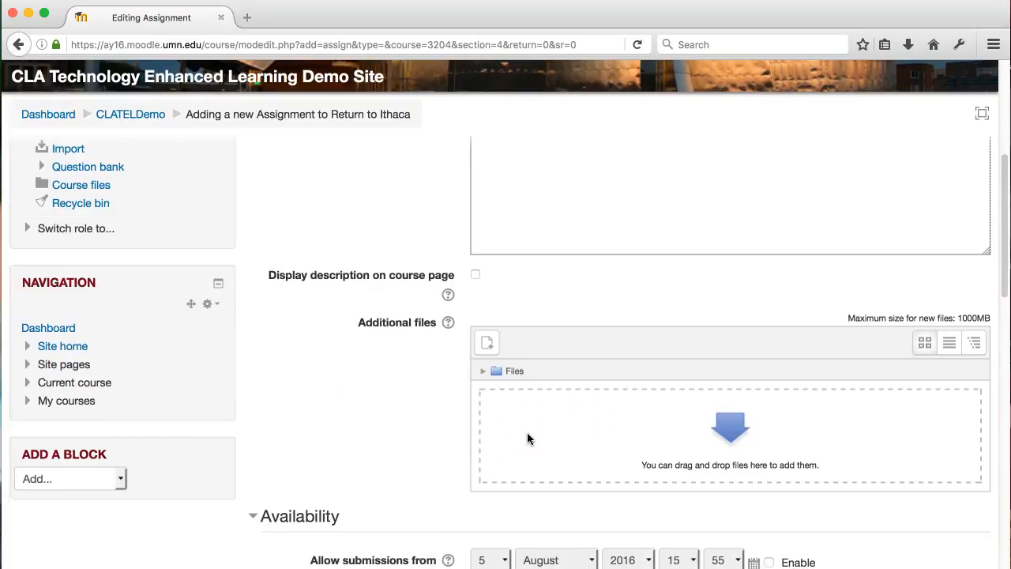
scroll(472, 447, down, 1)
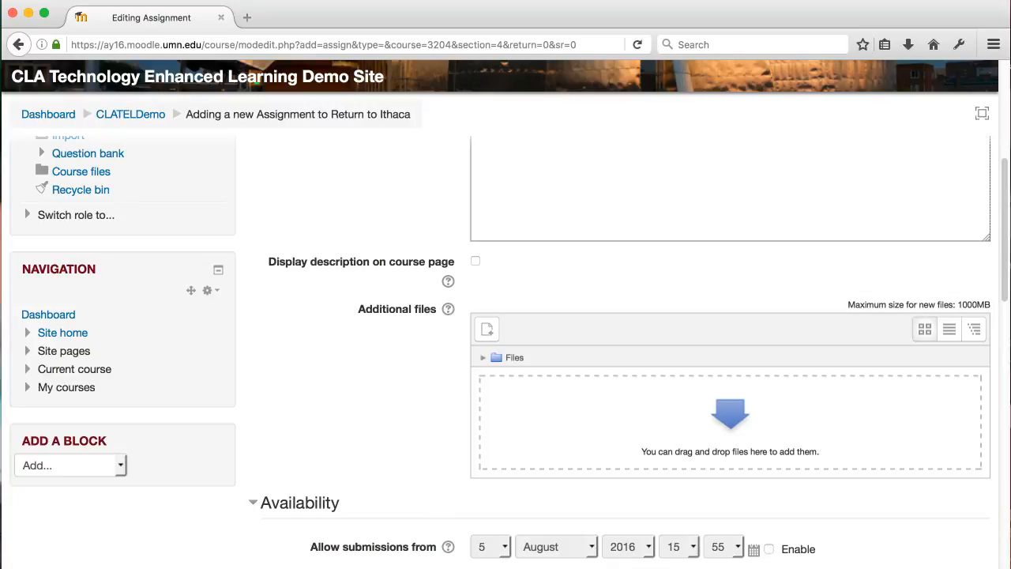
drag(1, 419, 591, 421)
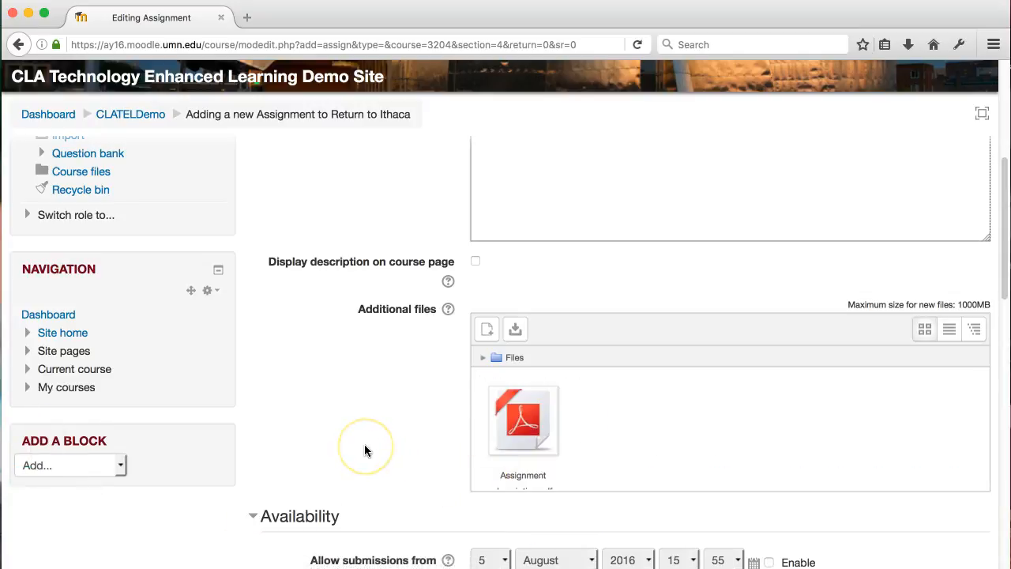
Try enabling the Allow submissions from, Due date and Cut-off date settings one at a time, switching each off again.
scroll(364, 450, down, 1)
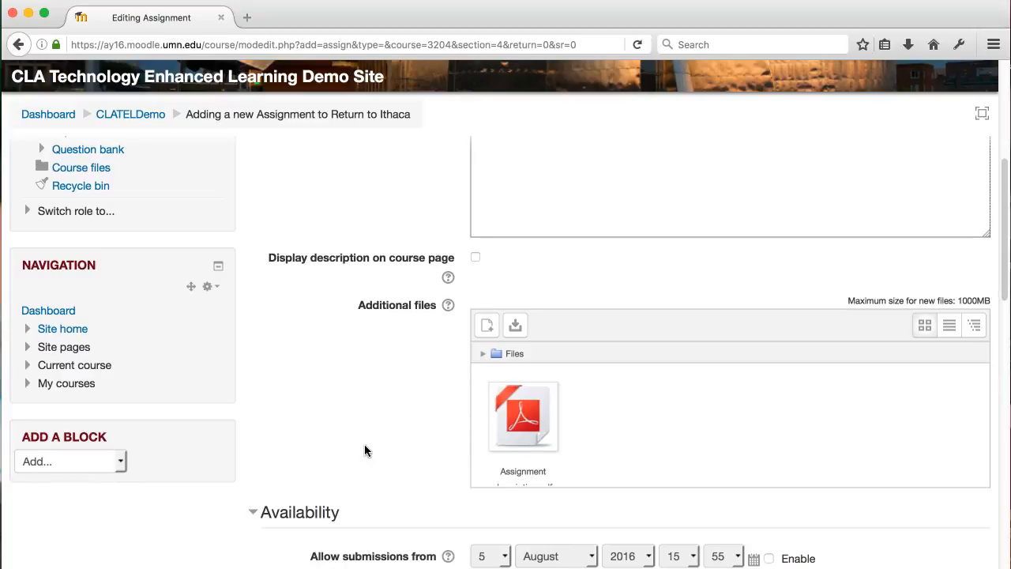
scroll(364, 450, down, 4)
scroll(364, 451, down, 3)
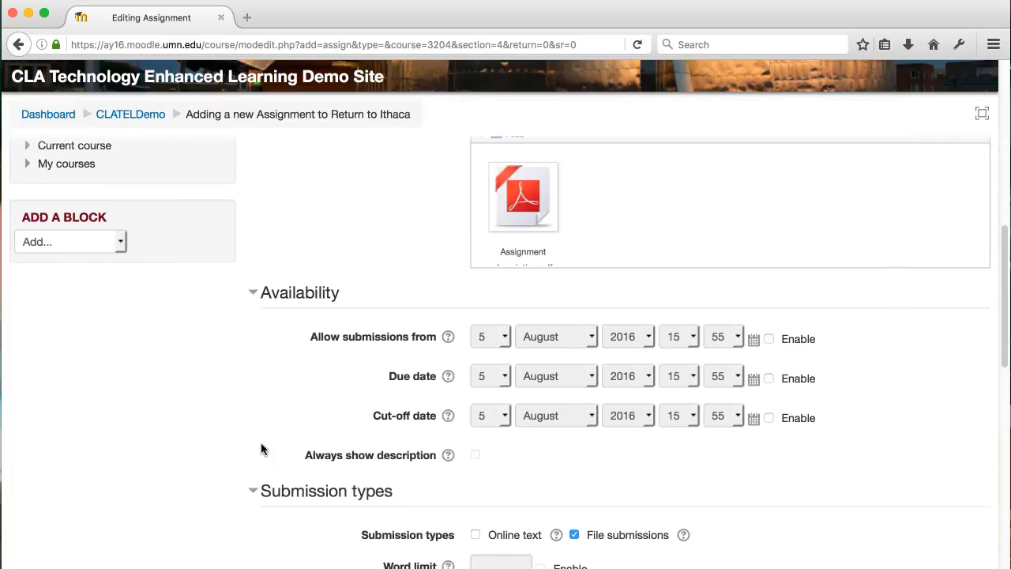
click(203, 460)
scroll(172, 486, down, 1)
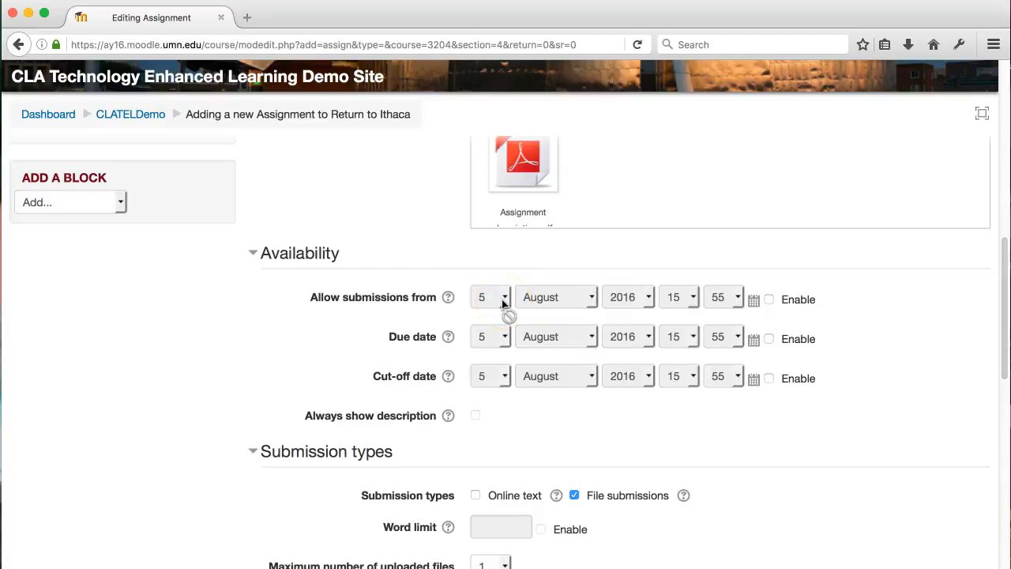
click(769, 300)
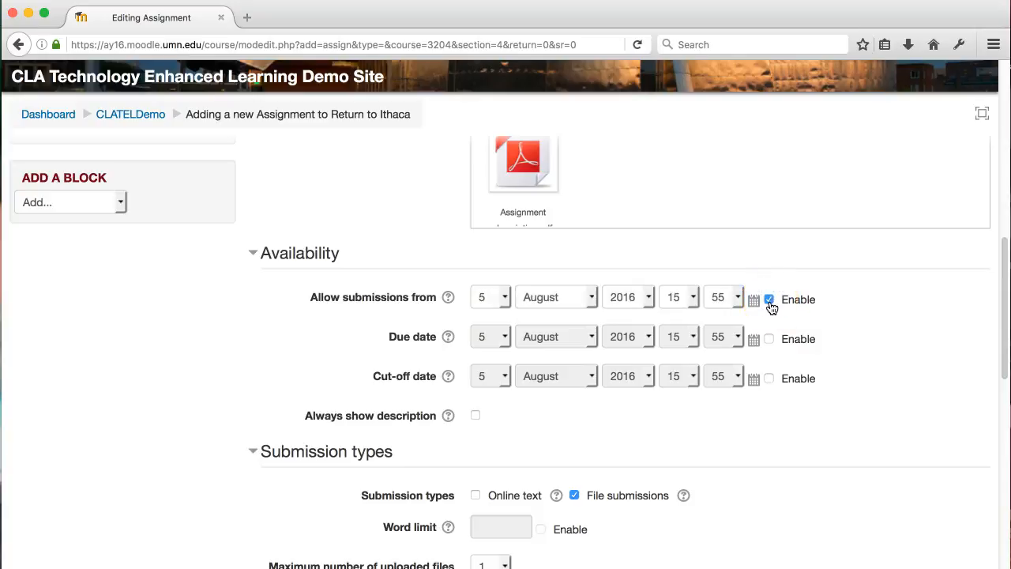
click(771, 301)
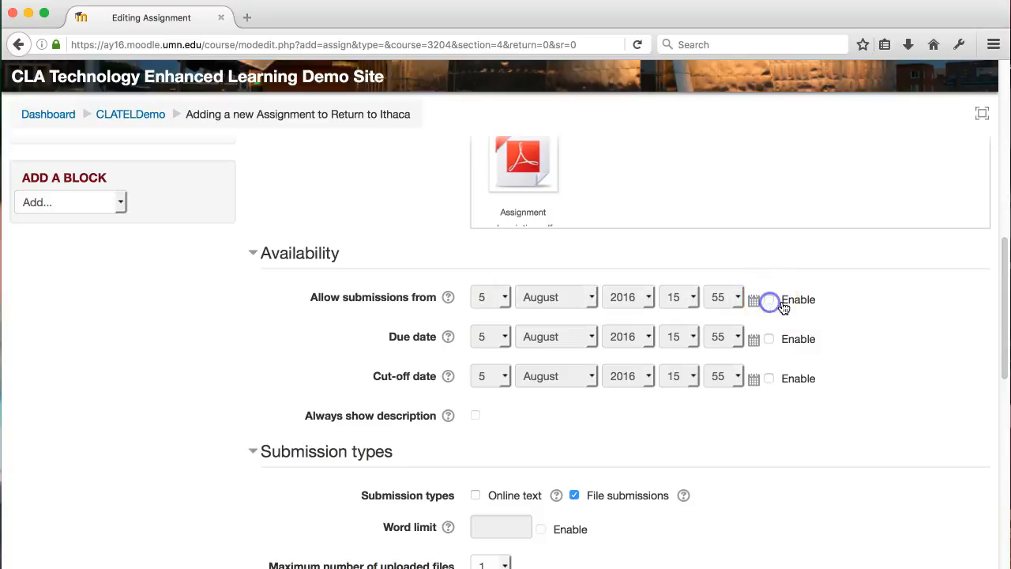
click(579, 296)
click(770, 342)
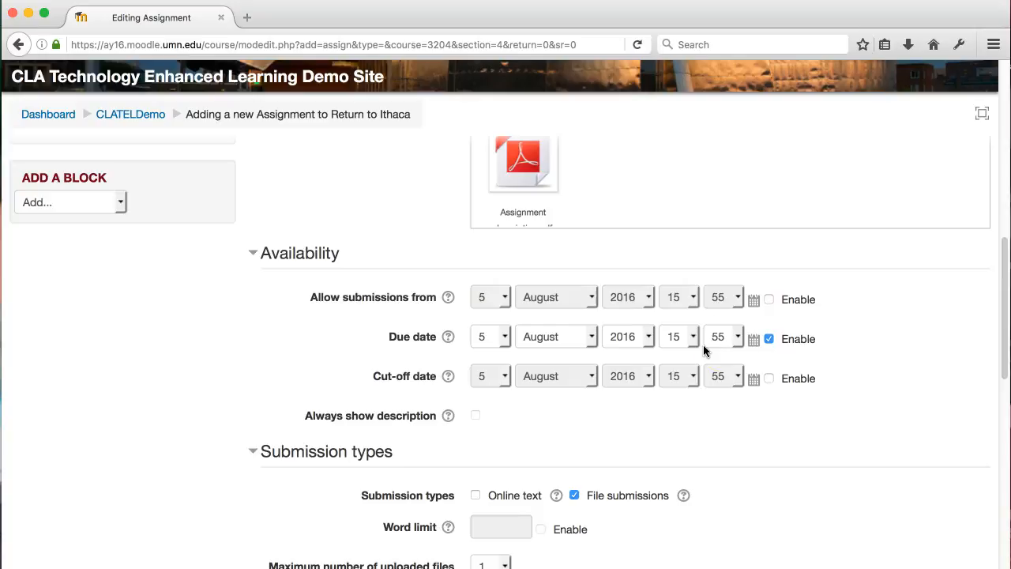
click(768, 339)
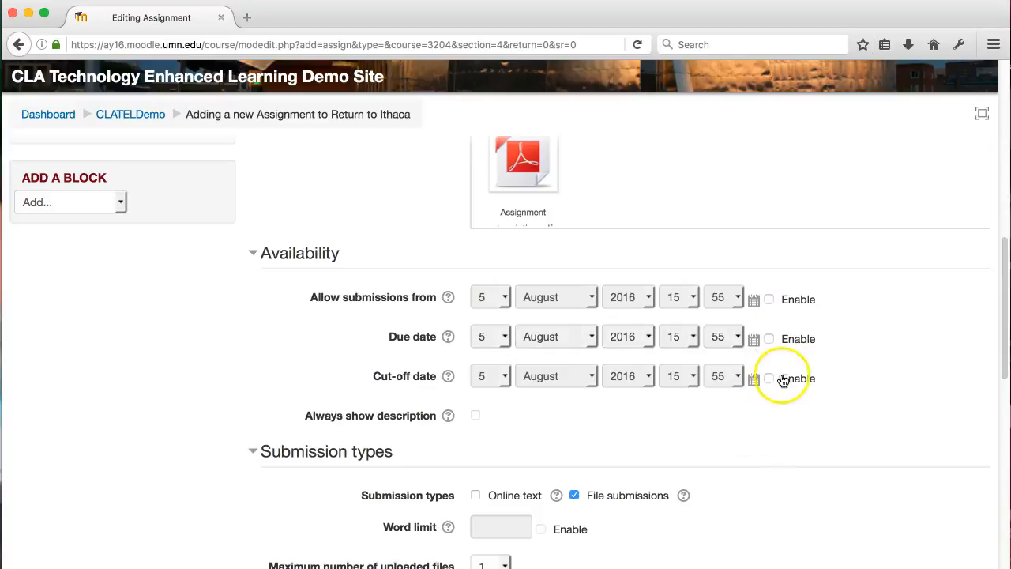
click(767, 379)
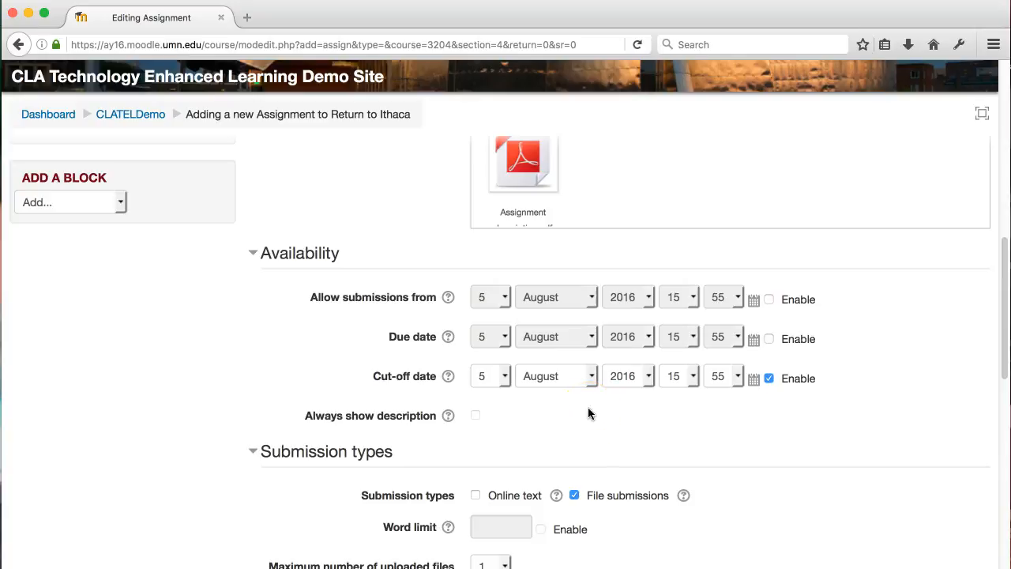
click(769, 379)
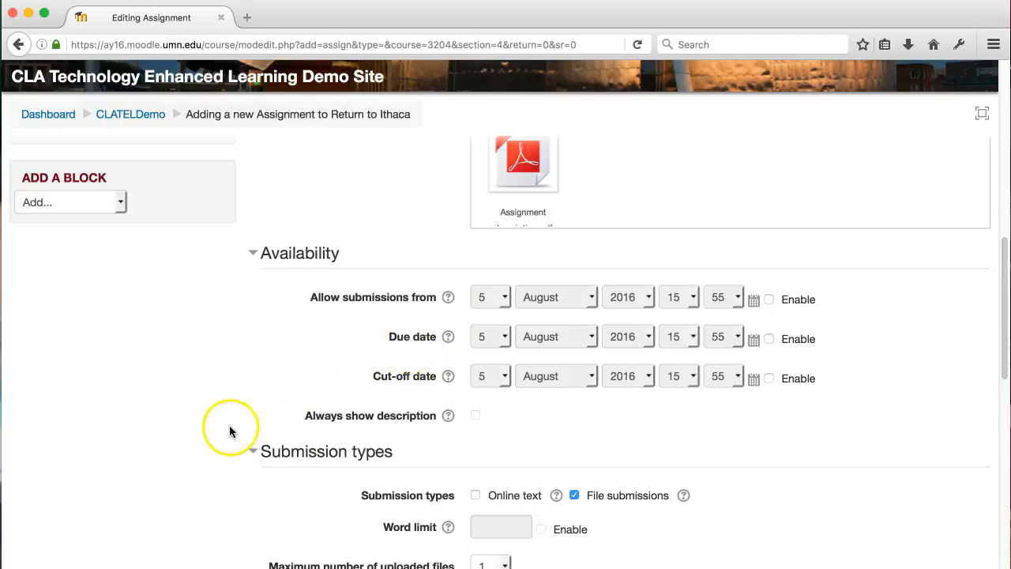
Set the maximum number of uploaded files to 3 under the submission types.
scroll(229, 429, down, 4)
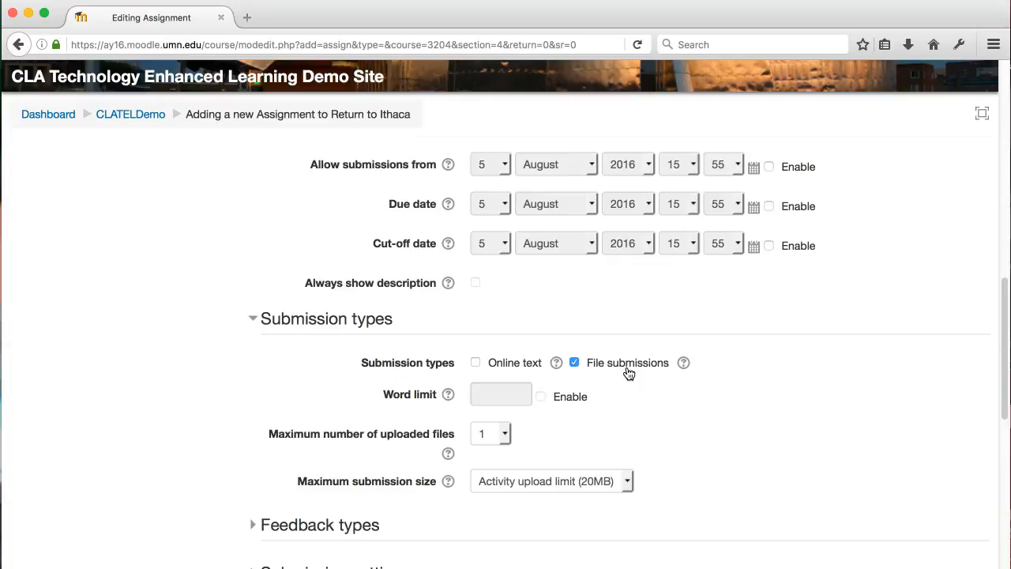
click(510, 441)
click(477, 199)
click(478, 189)
click(674, 442)
scroll(674, 445, down, 1)
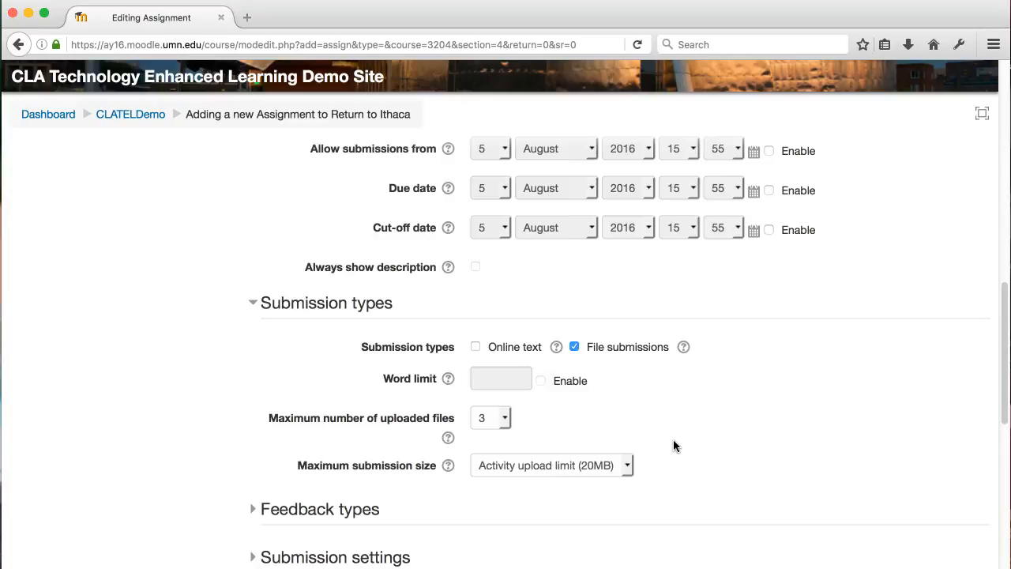
click(502, 418)
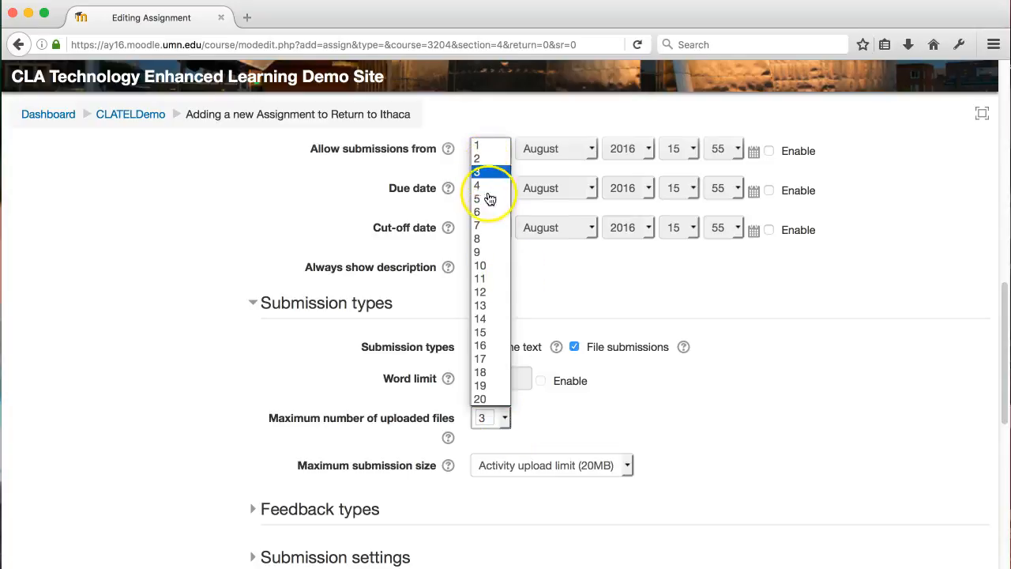
click(485, 171)
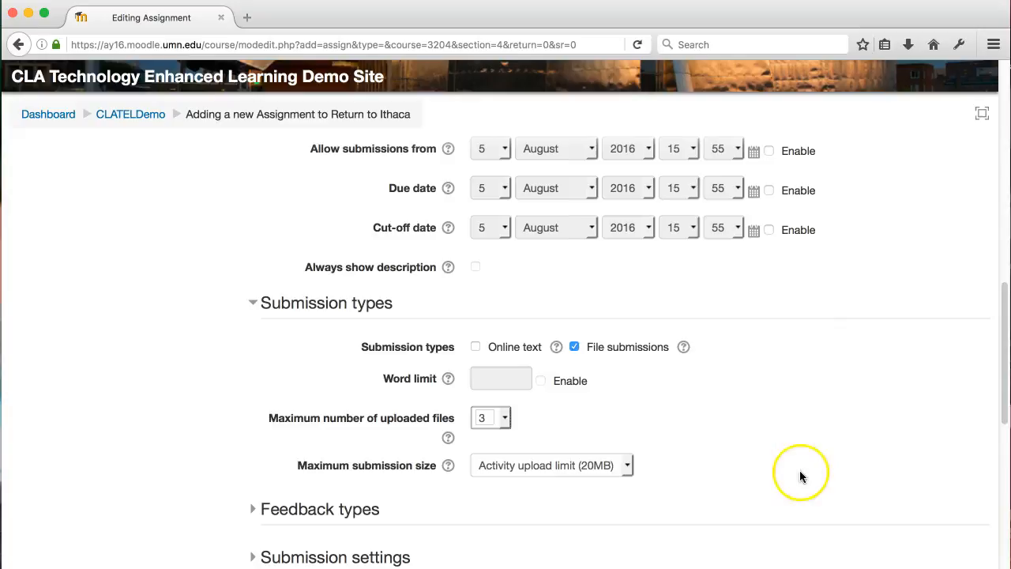
Expand the feedback types and enable Feedback files for the assignment.
scroll(796, 476, down, 1)
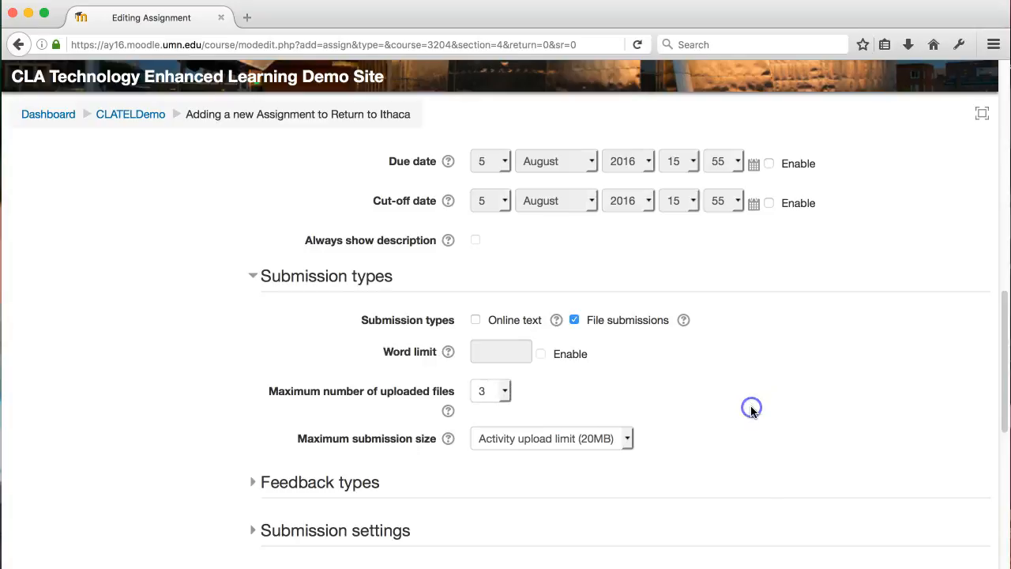
scroll(752, 408, down, 1)
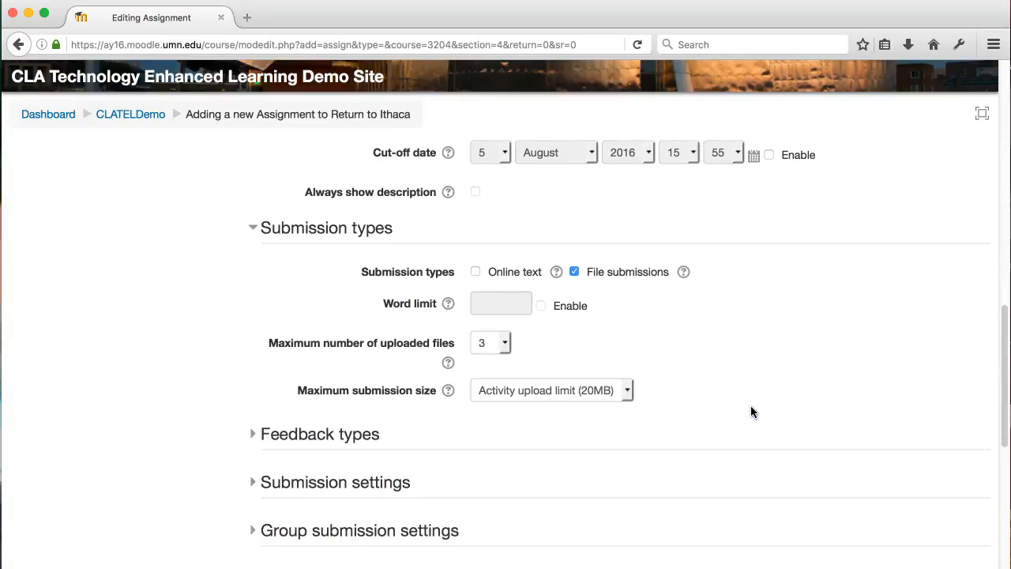
scroll(722, 413, down, 1)
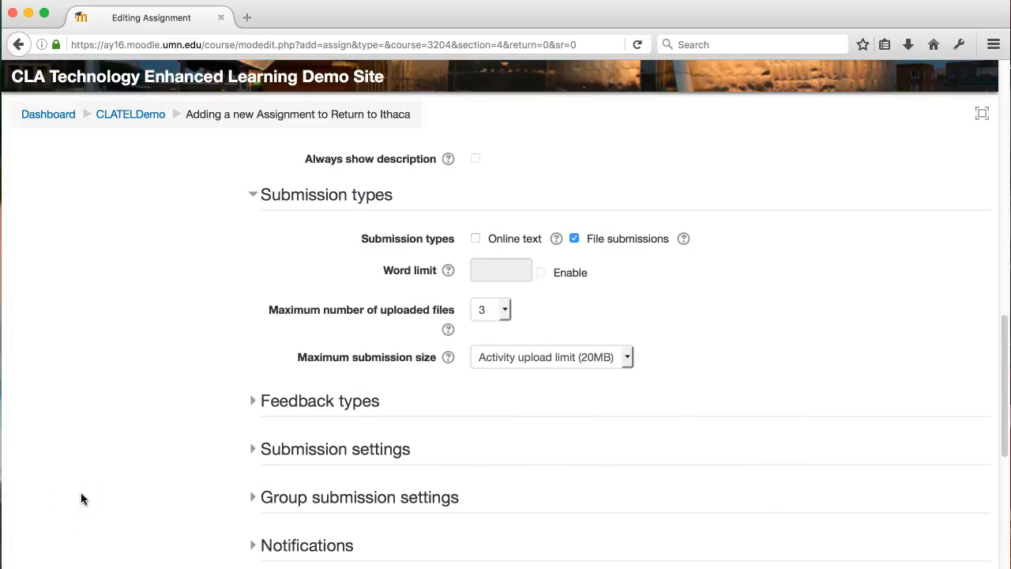
click(252, 405)
scroll(201, 406, down, 2)
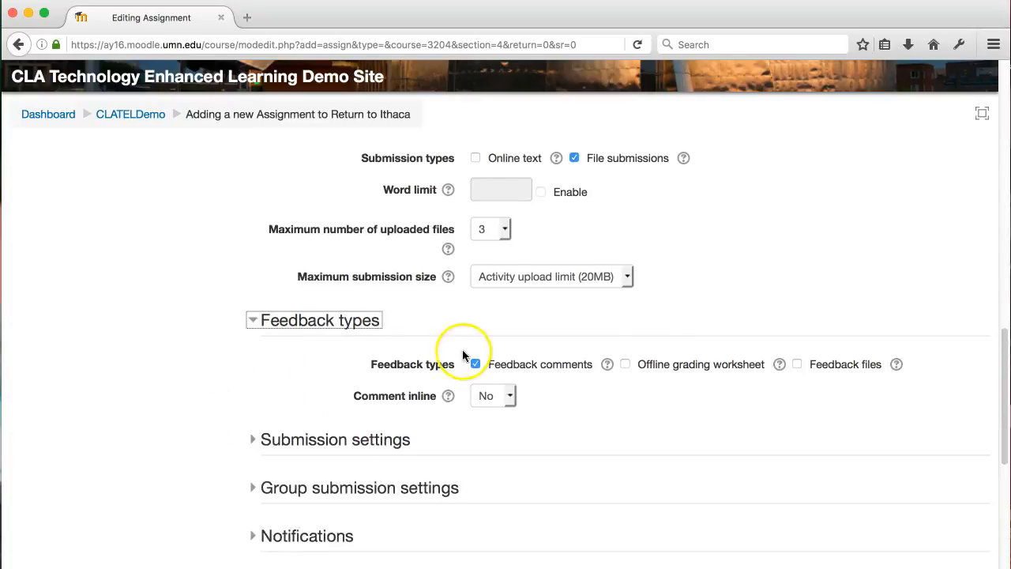
scroll(229, 410, down, 1)
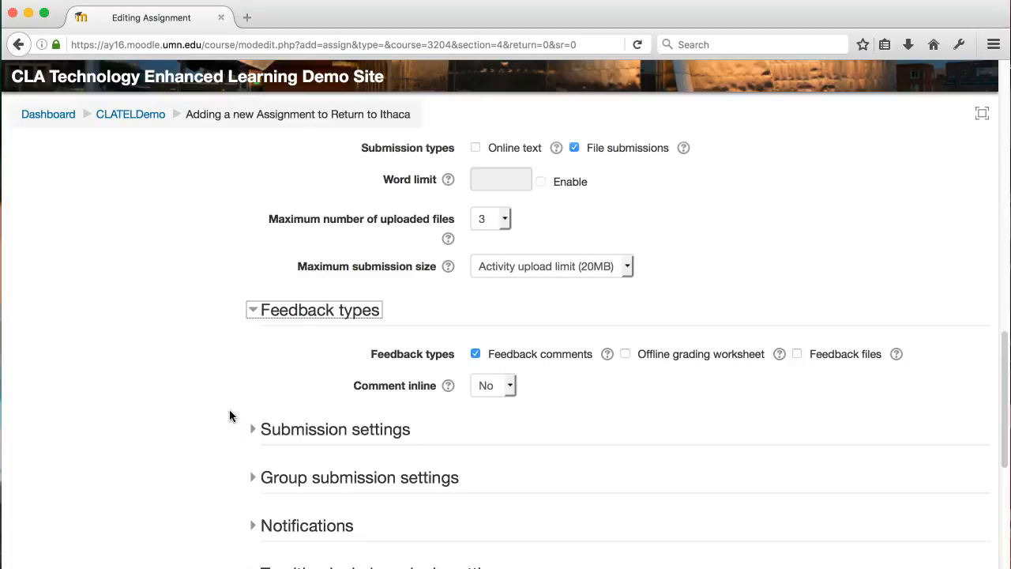
click(797, 355)
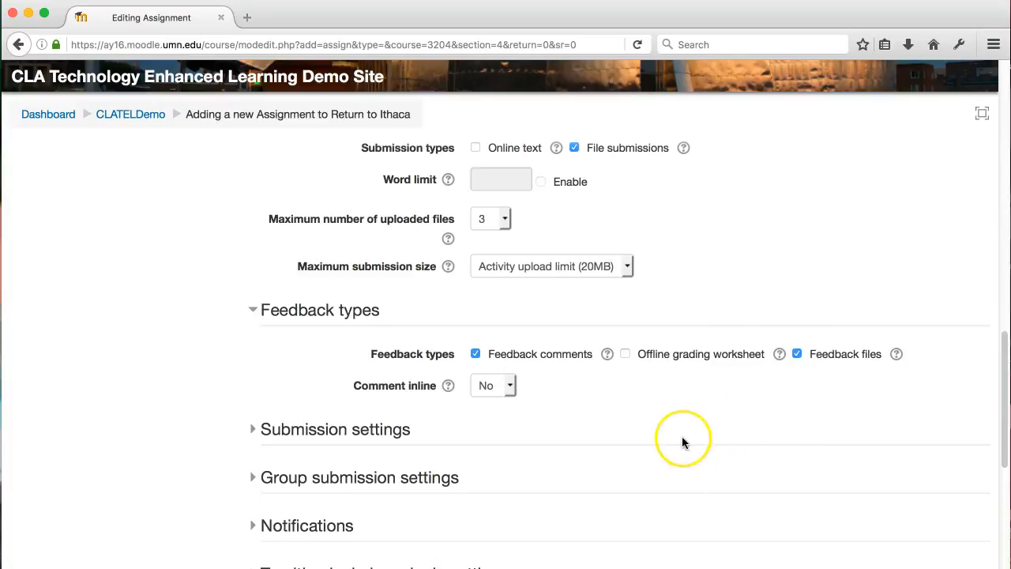
scroll(141, 461, down, 1)
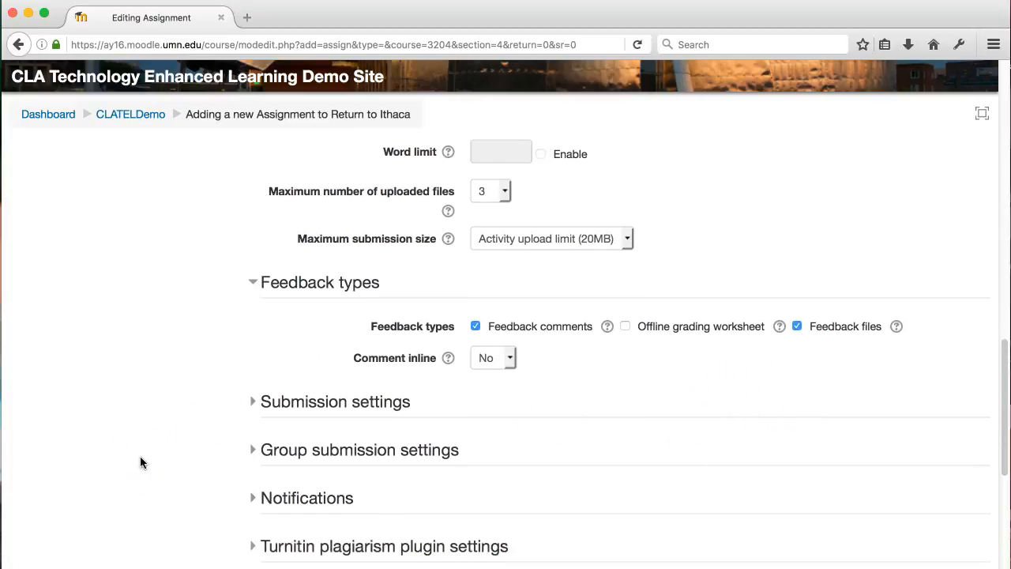
Expand the Grade section and set the assignment's maximum points to 10.
scroll(140, 462, down, 1)
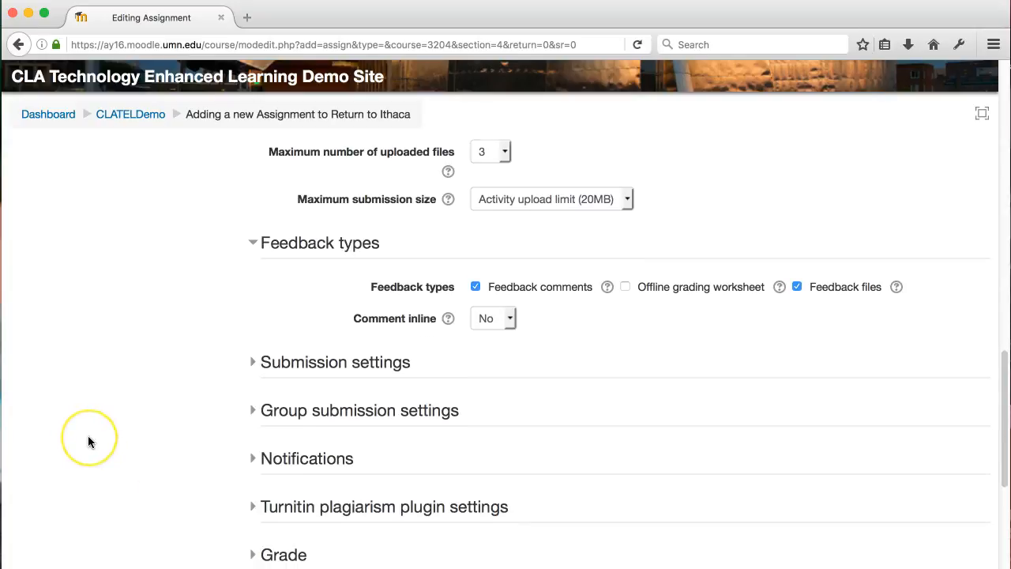
scroll(88, 441, down, 2)
scroll(87, 442, down, 3)
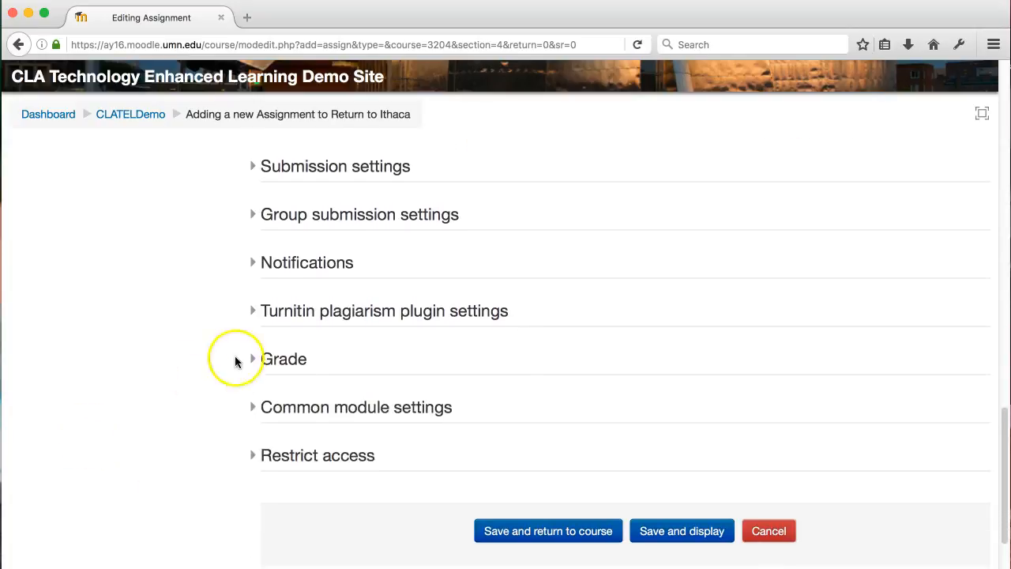
click(254, 362)
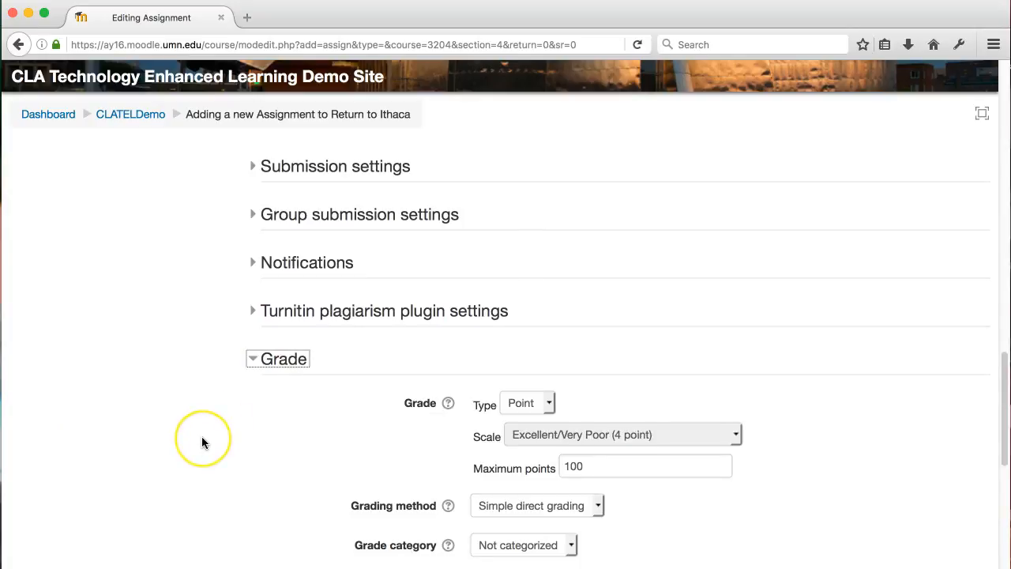
scroll(201, 436, down, 1)
scroll(203, 437, down, 3)
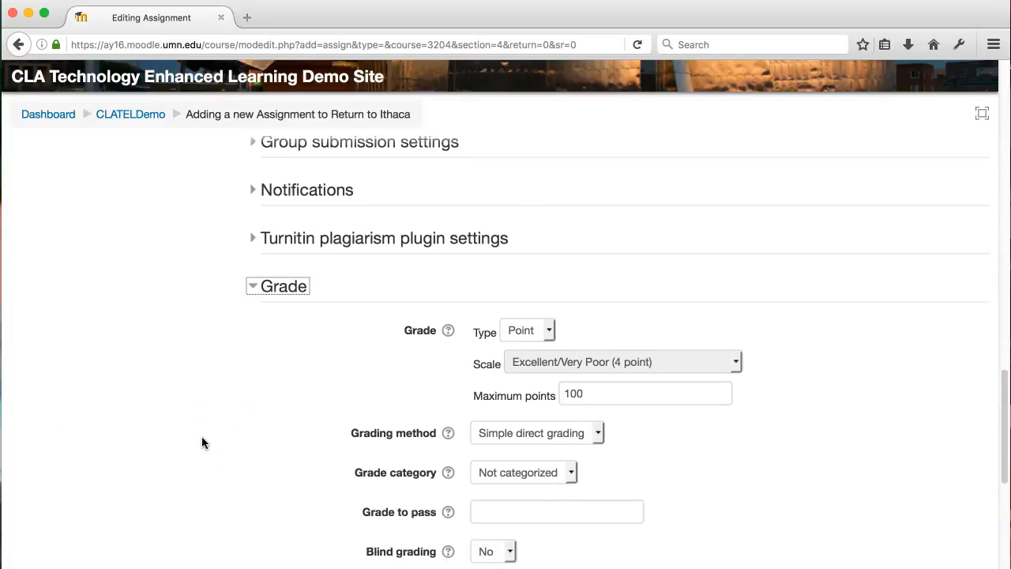
scroll(202, 436, down, 2)
click(583, 271)
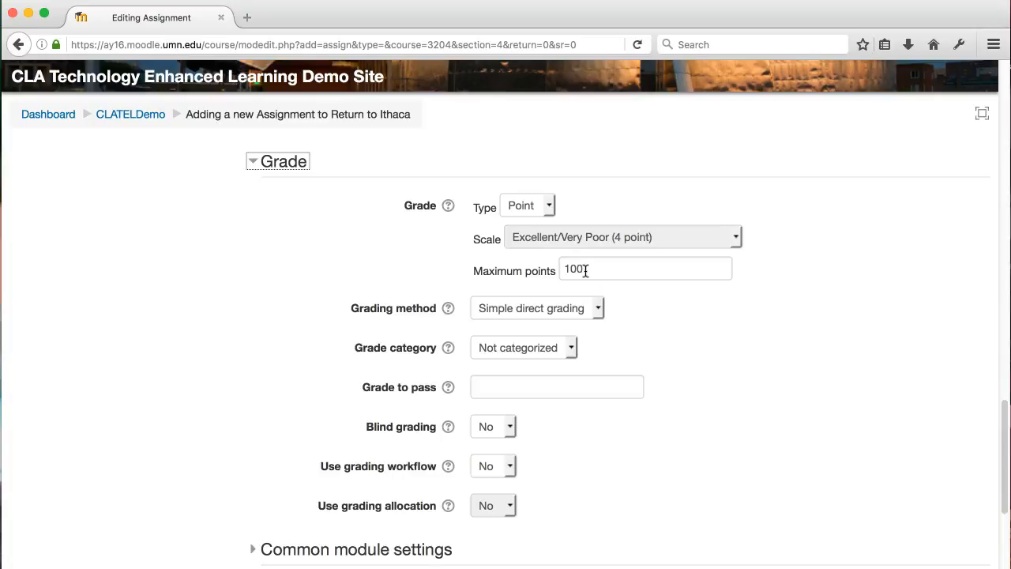
click(595, 263)
key(BackSpace)
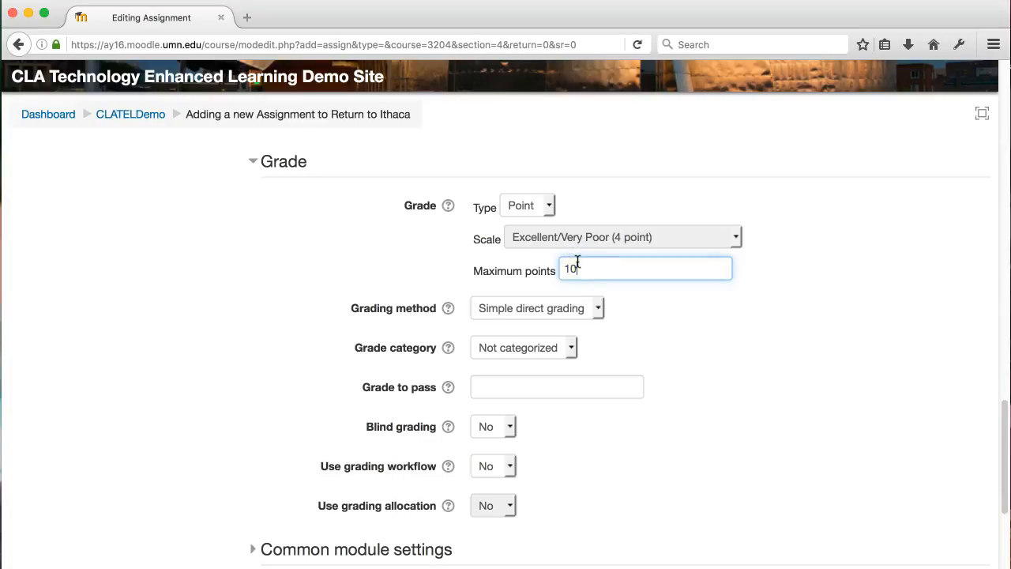
click(794, 274)
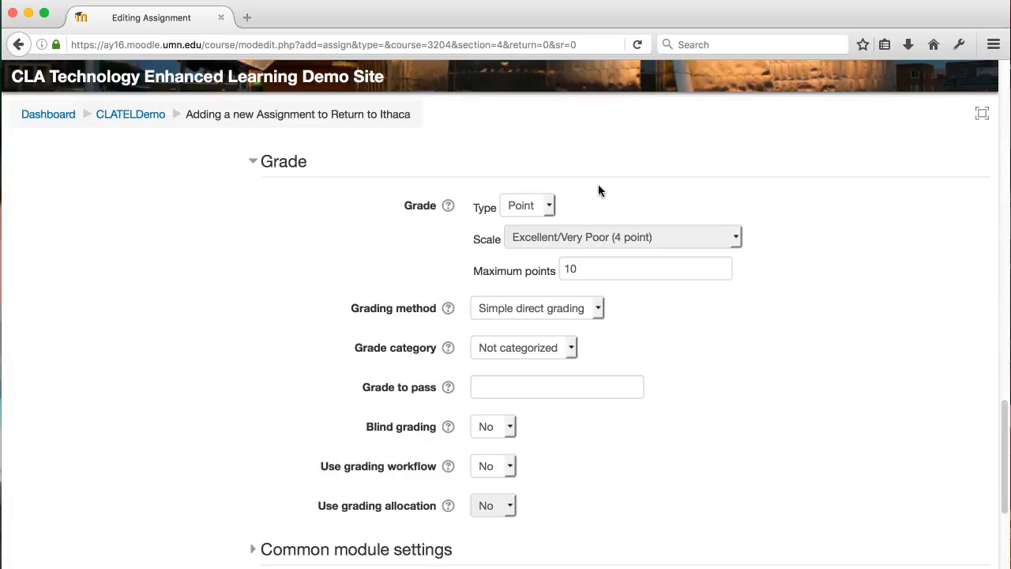
Try the grade type None for the assignment, switching it back to Point.
click(551, 207)
key(Up)
key(Up)
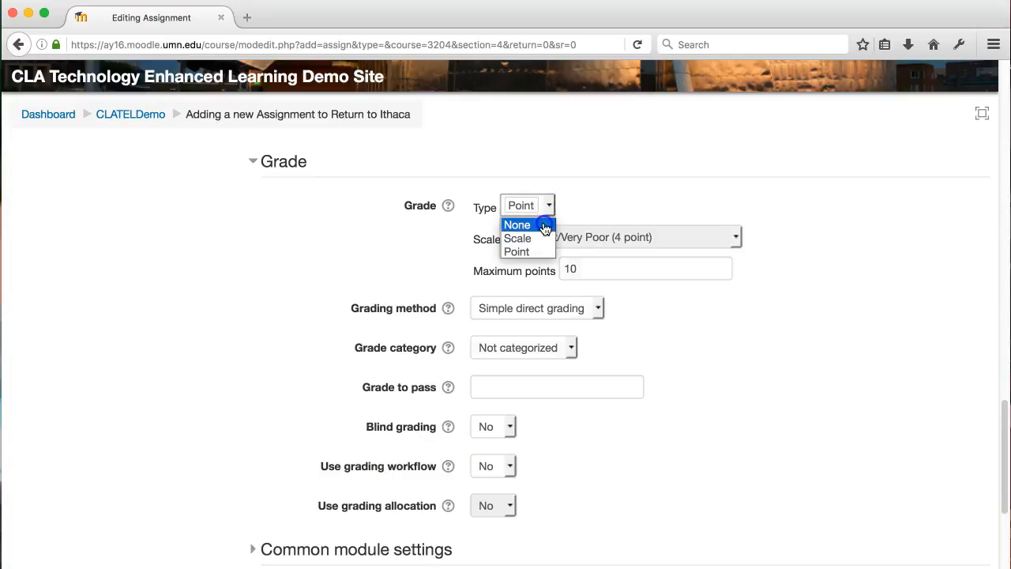
key(Return)
click(674, 189)
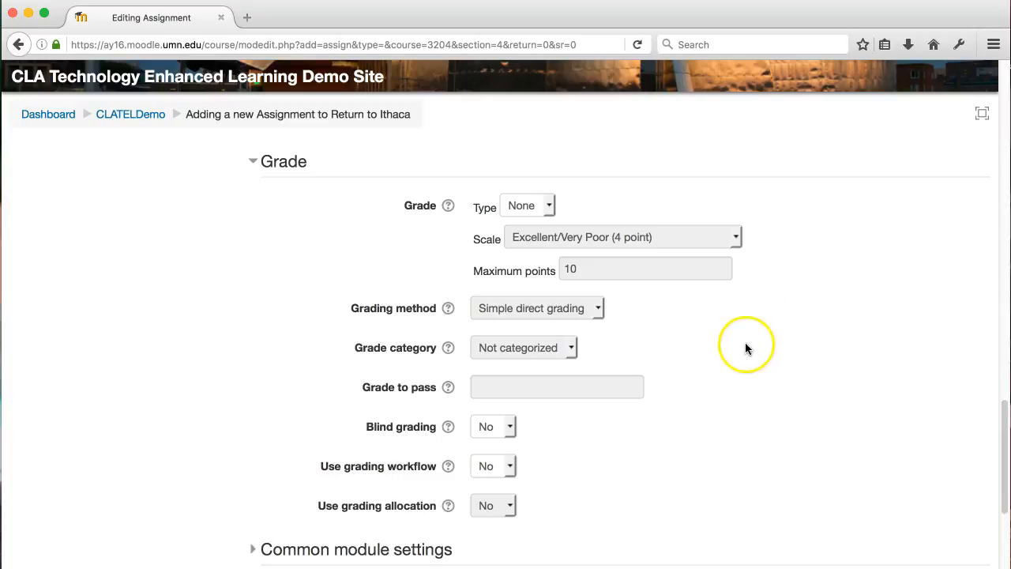
scroll(745, 348, down, 1)
click(547, 188)
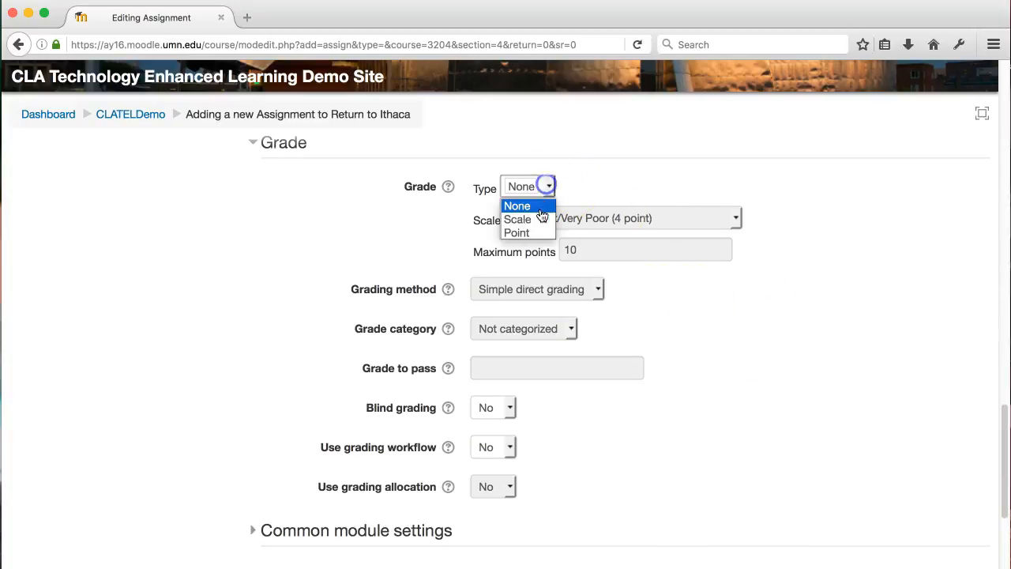
click(535, 230)
click(370, 250)
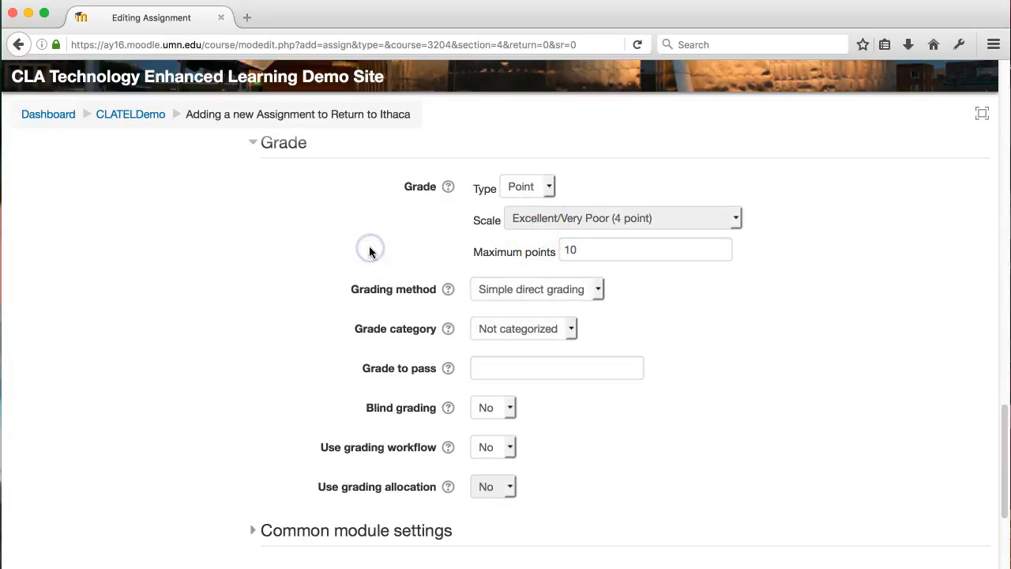
Save the new assignment and return to the course page, viewing its entry under Return to Ithaca.
scroll(245, 420, down, 5)
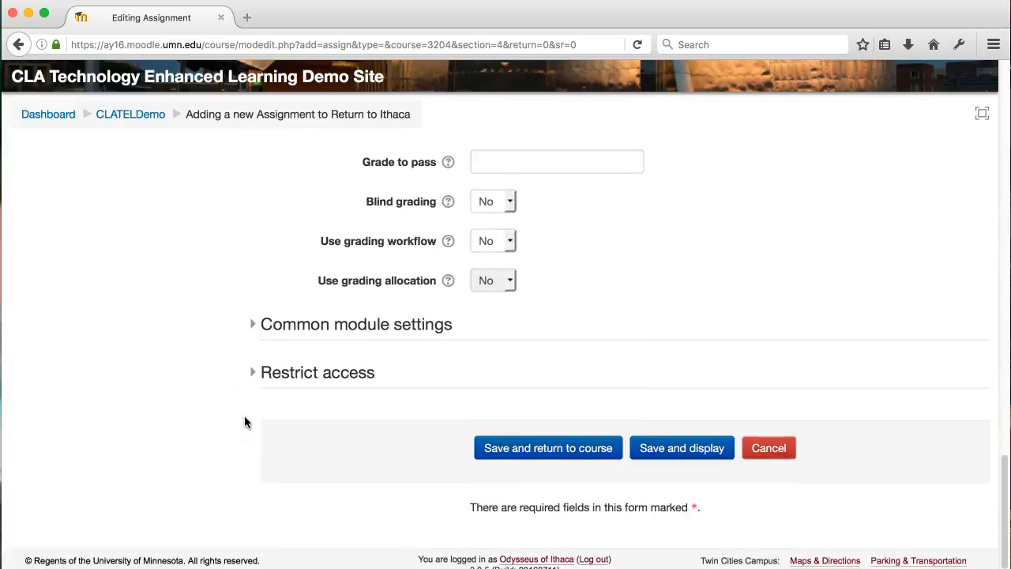
click(551, 455)
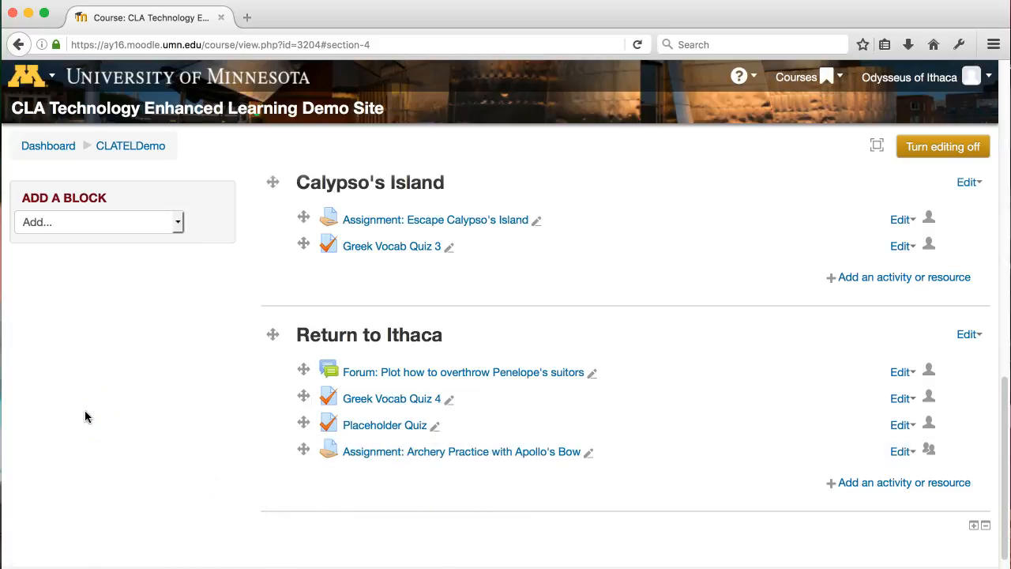
scroll(87, 417, up, 5)
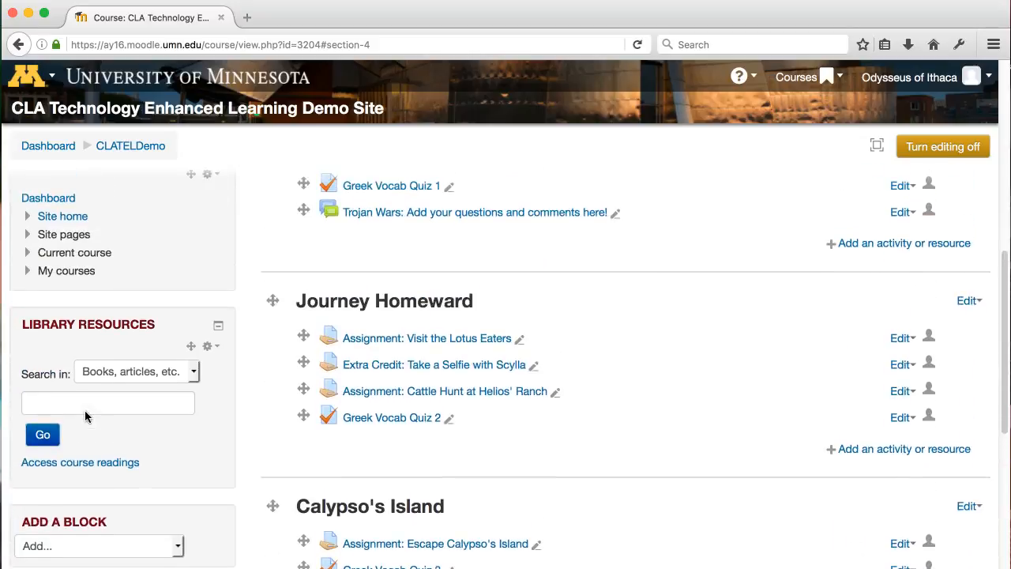
scroll(197, 230, up, 5)
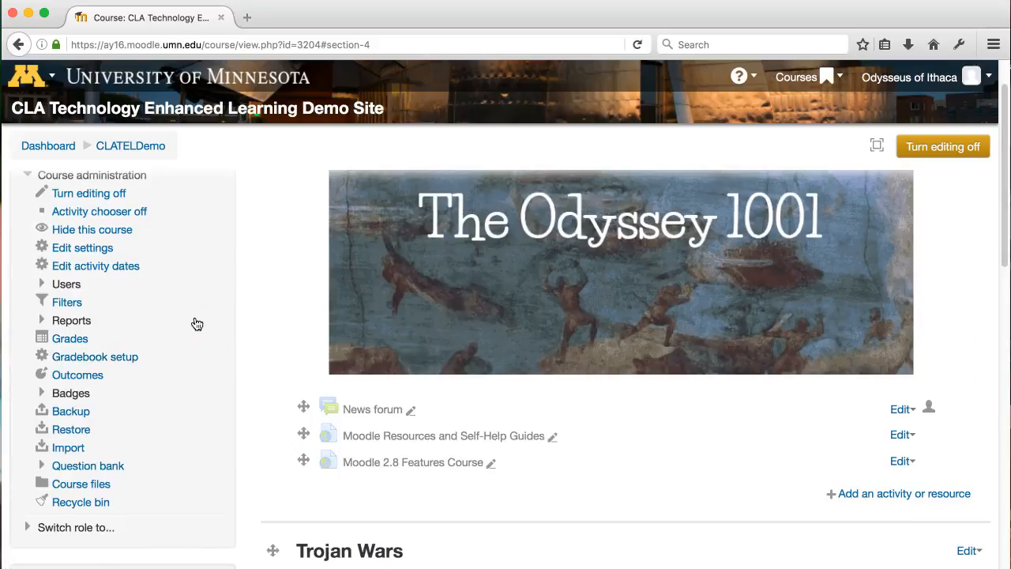
scroll(248, 406, down, 15)
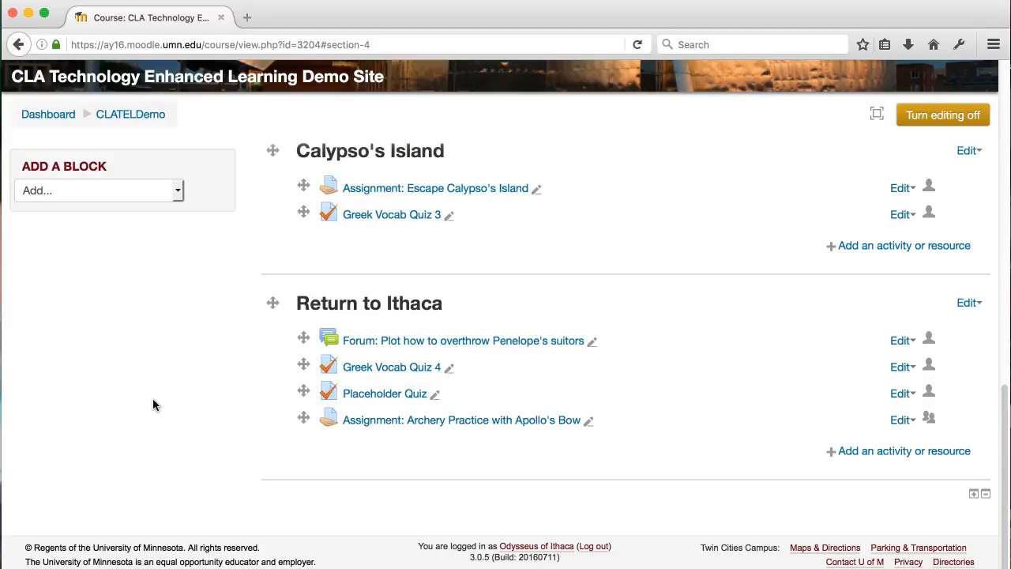
Open the Cattle Hunt at Helios' Ranch assignment under Journey Homeward and highlight its sentence about submitting a paper copy.
click(208, 370)
scroll(218, 379, up, 2)
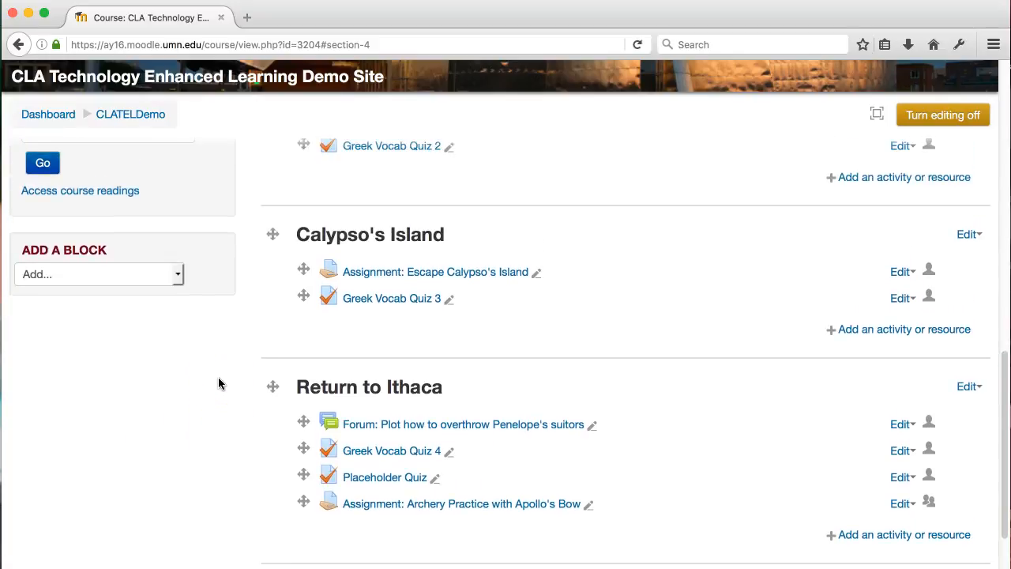
scroll(240, 348, up, 2)
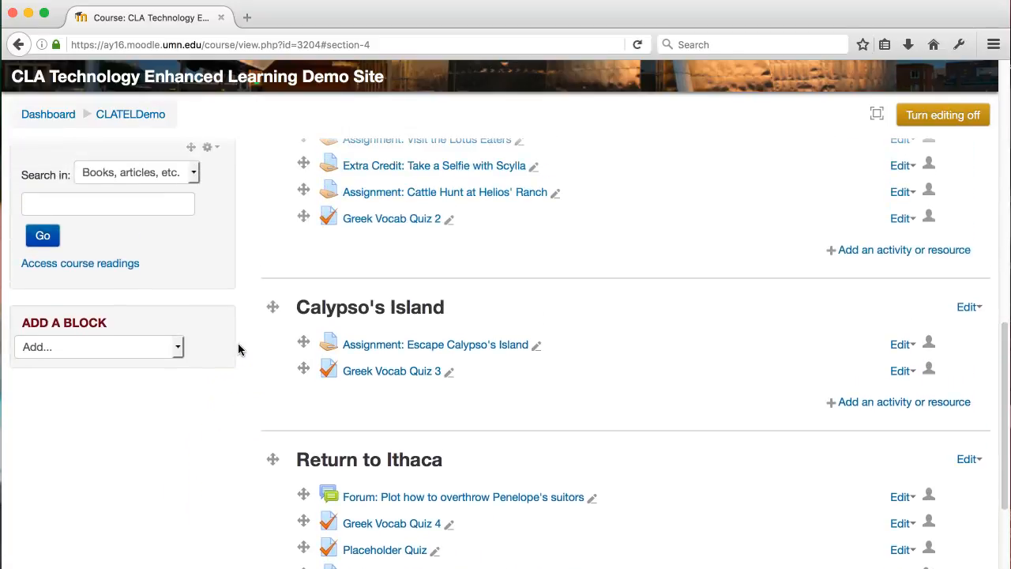
scroll(262, 289, up, 2)
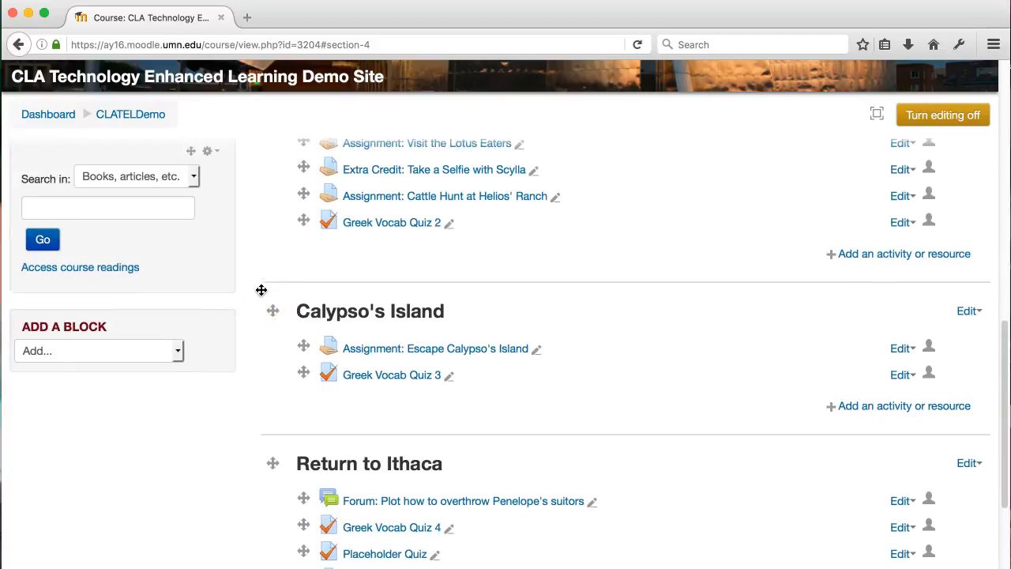
scroll(262, 290, up, 2)
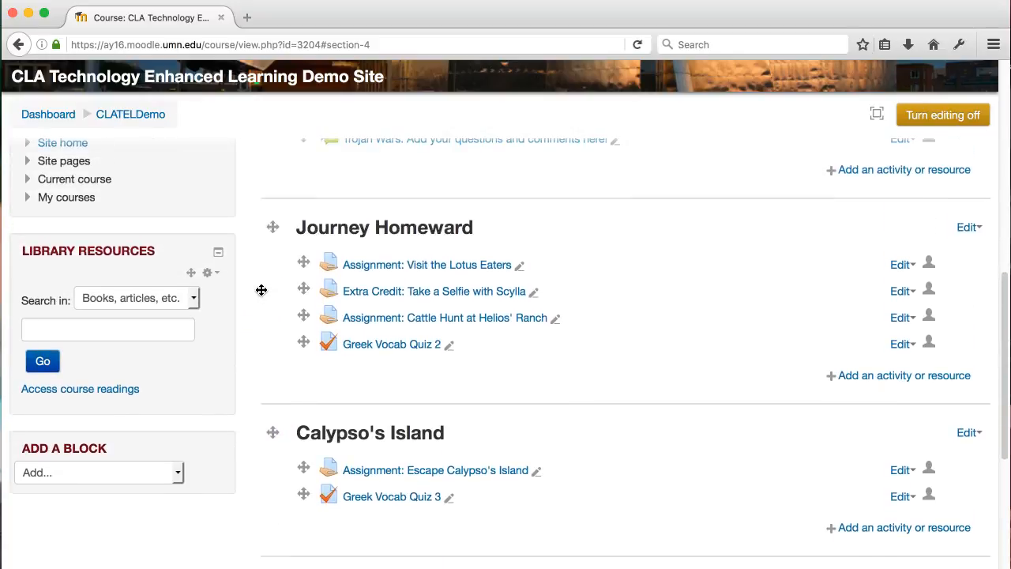
click(438, 321)
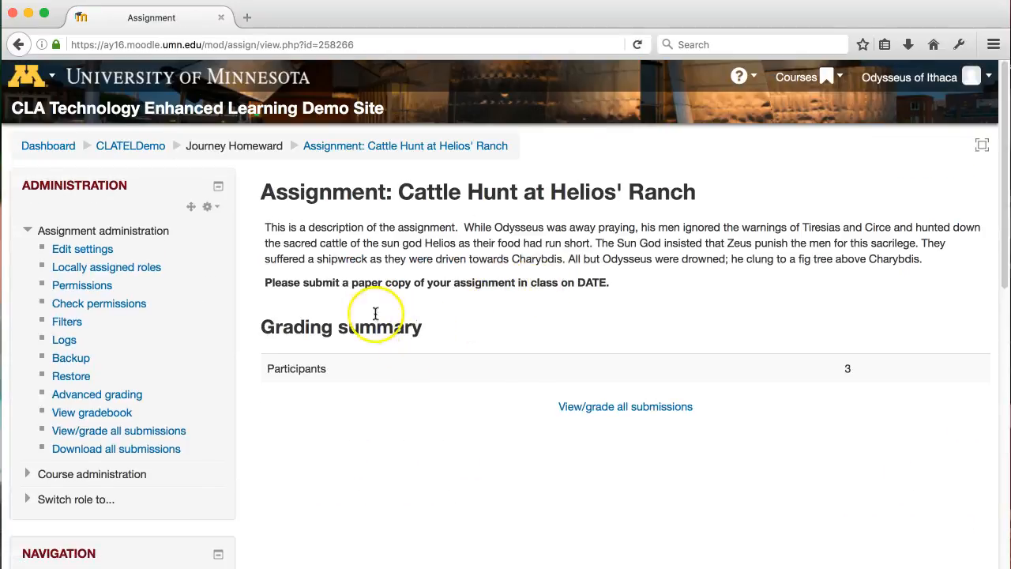
drag(265, 284, 618, 281)
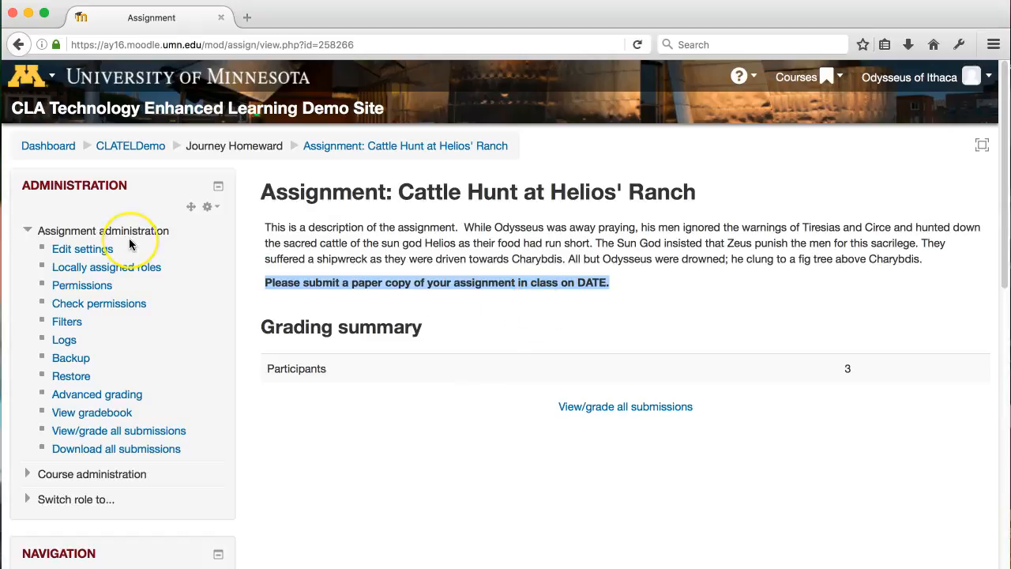
Open the Cattle Hunt assignment's settings for editing and examine its submission types.
click(103, 243)
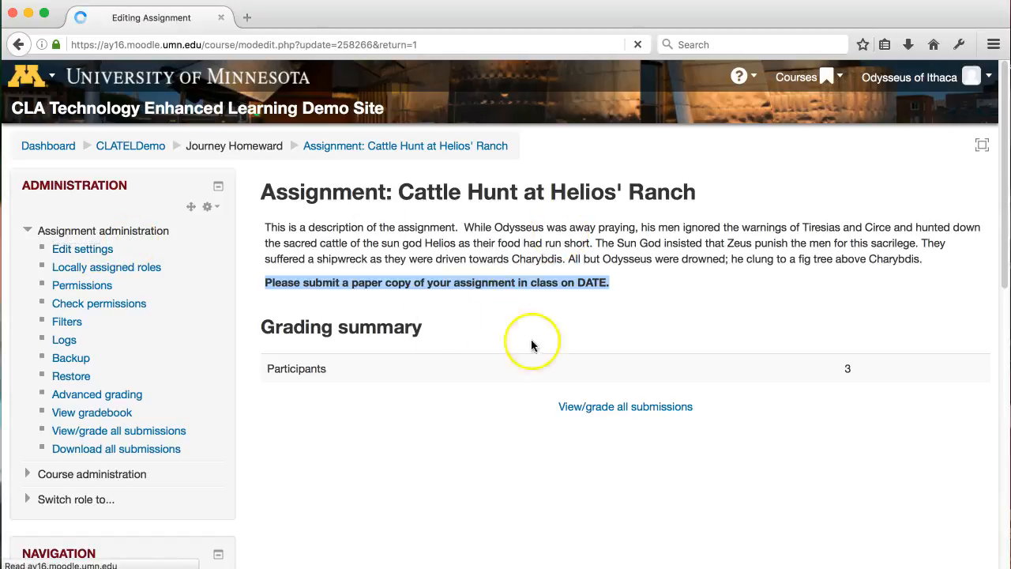
scroll(411, 407, down, 1)
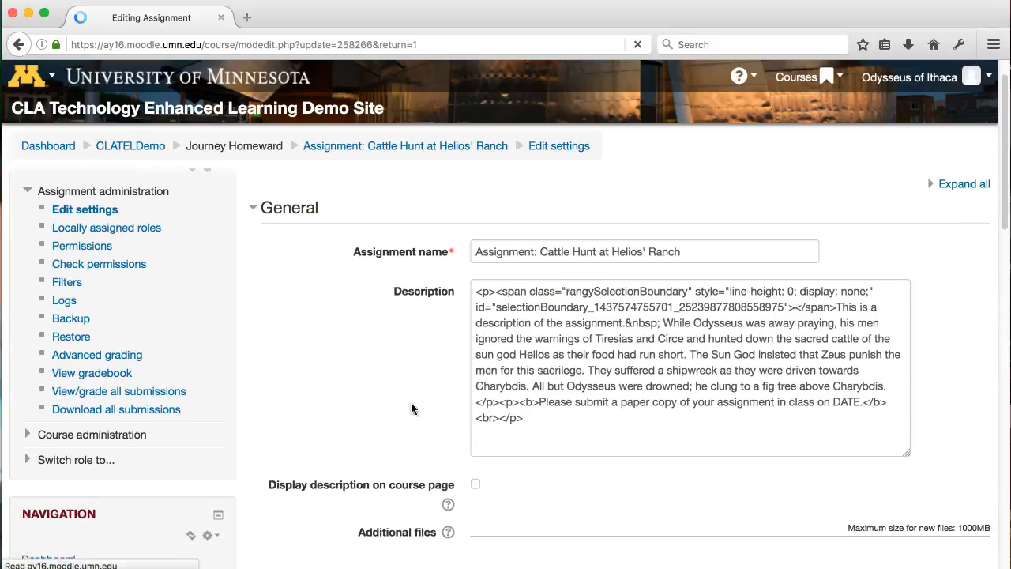
scroll(410, 404, down, 5)
scroll(411, 404, down, 10)
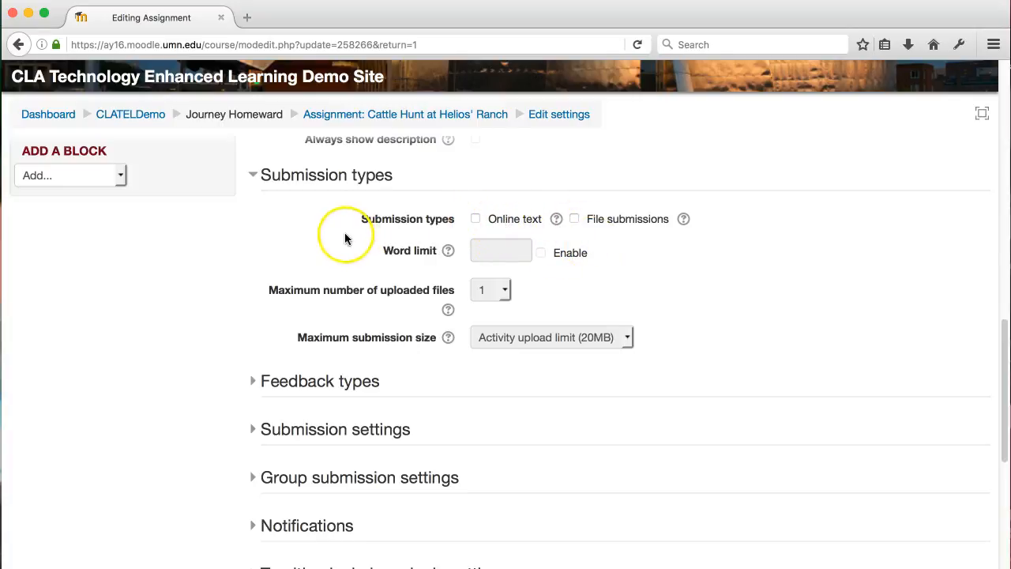
scroll(342, 233, up, 1)
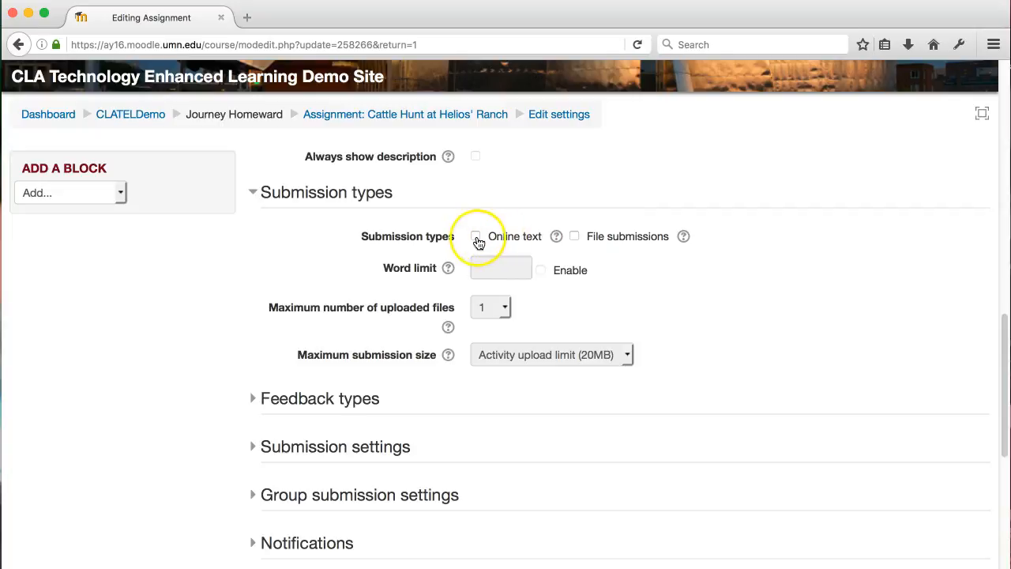
scroll(668, 272, down, 3)
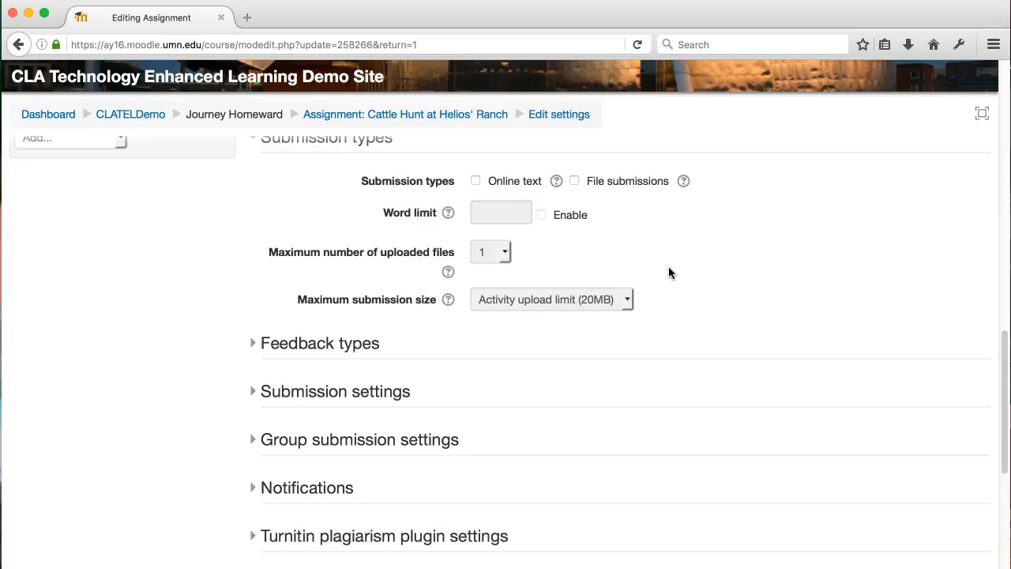
scroll(669, 272, down, 2)
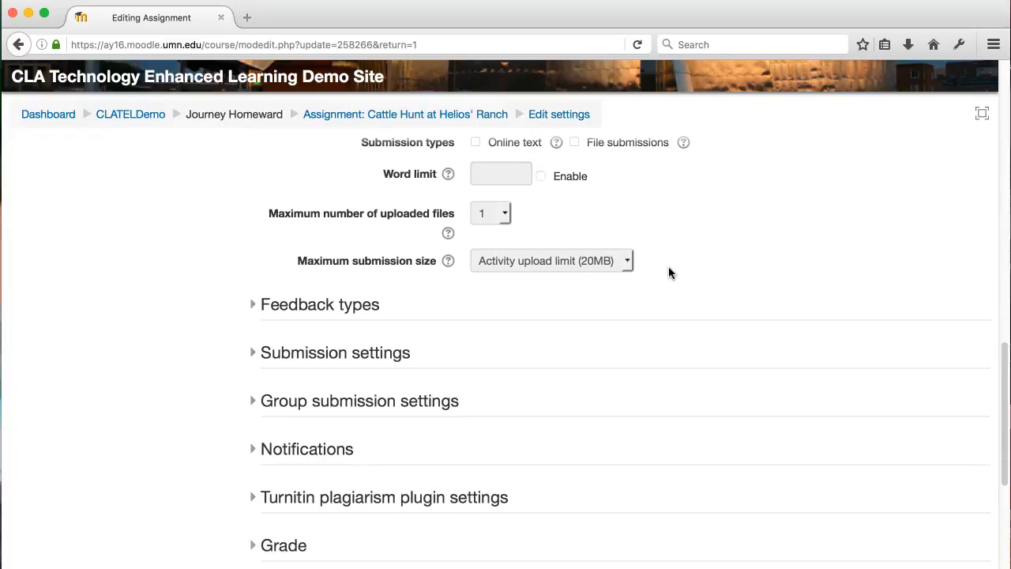
Examine the assignment's description text and its availability date settings.
scroll(668, 273, up, 5)
scroll(669, 272, up, 10)
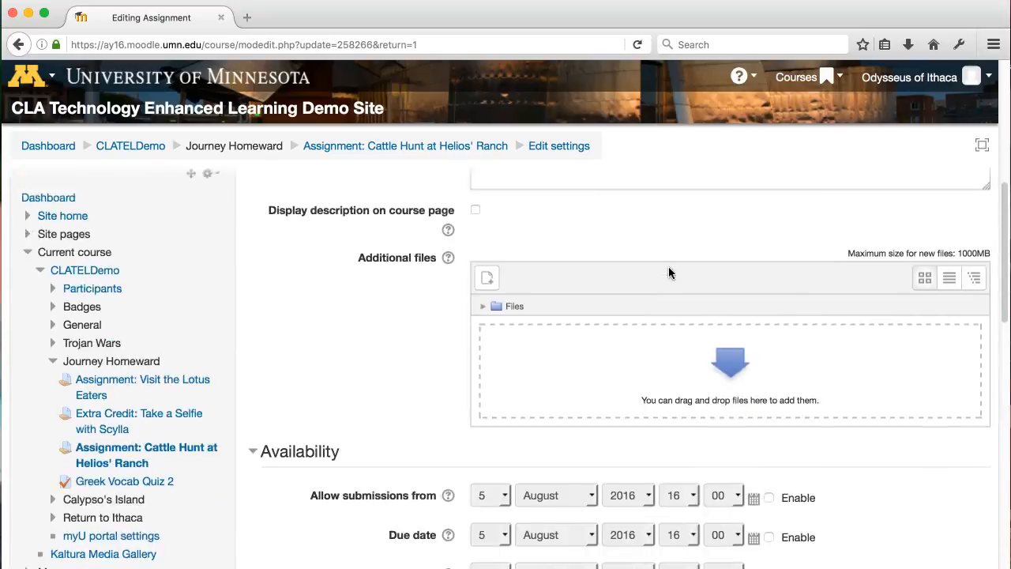
click(526, 268)
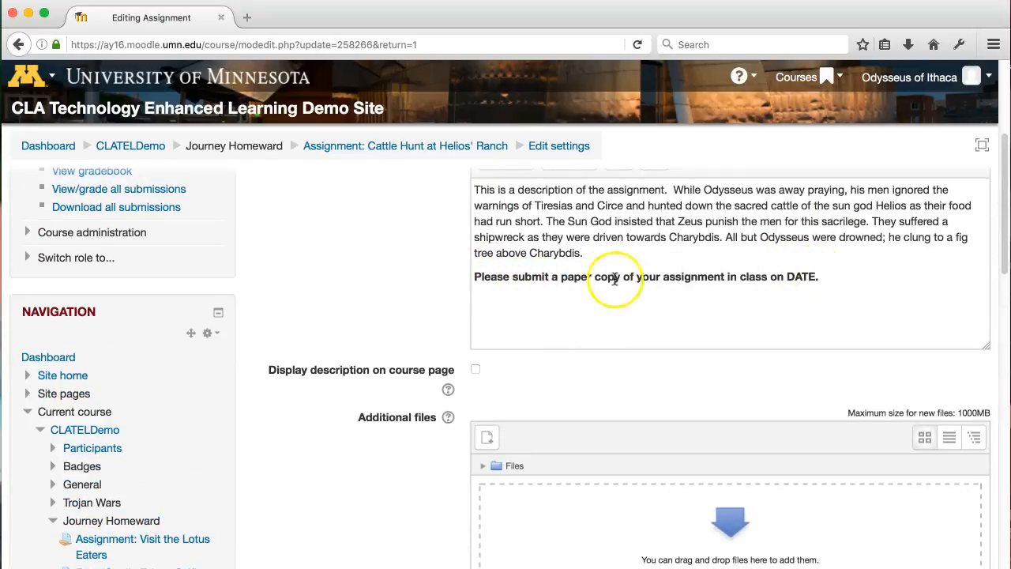
scroll(361, 437, down, 5)
scroll(361, 443, down, 1)
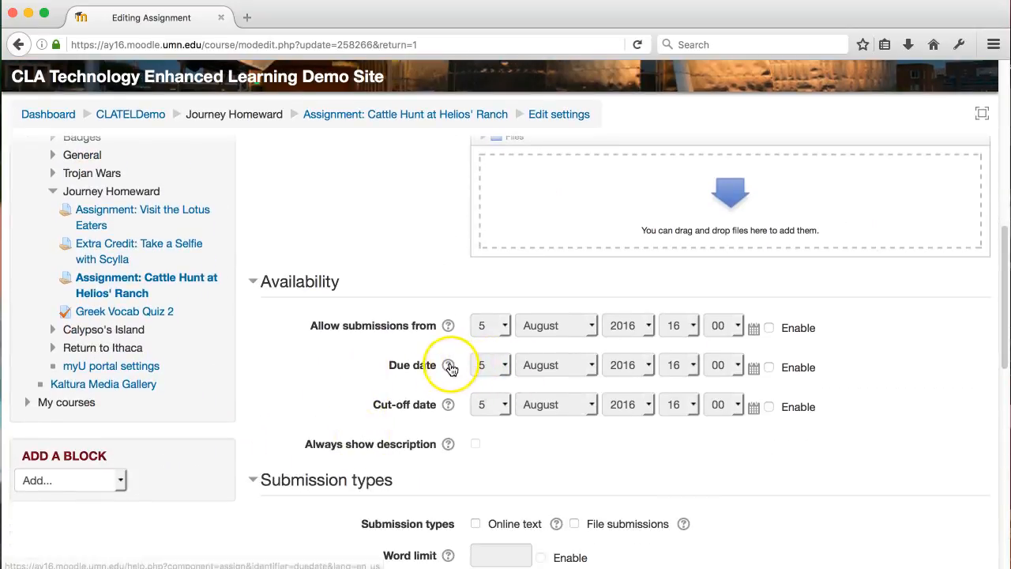
scroll(367, 357, down, 1)
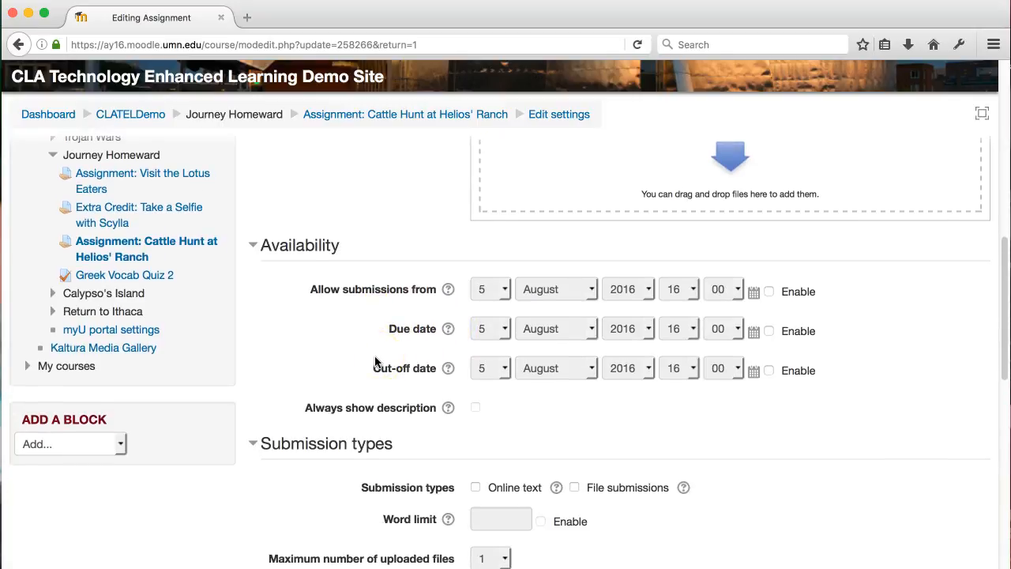
Leave the Cattle Hunt assignment's settings without saving and return to the CLATELDemo course page.
scroll(376, 360, down, 9)
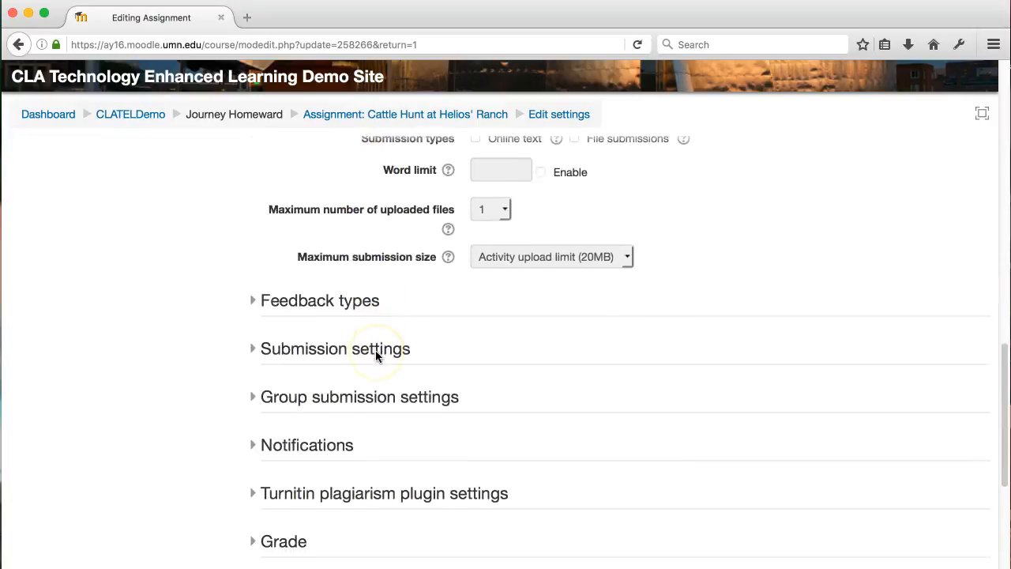
scroll(375, 350, down, 7)
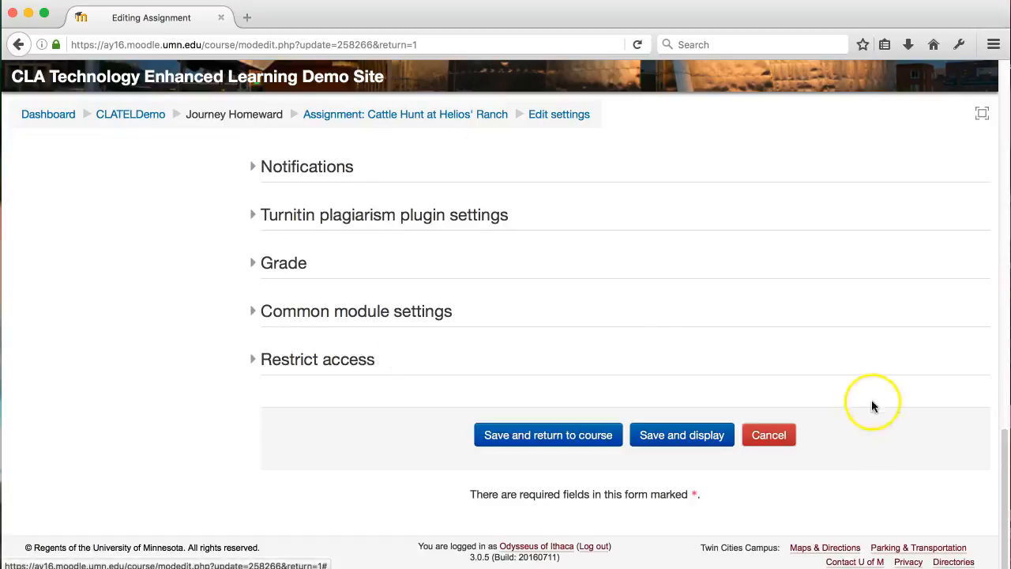
click(764, 437)
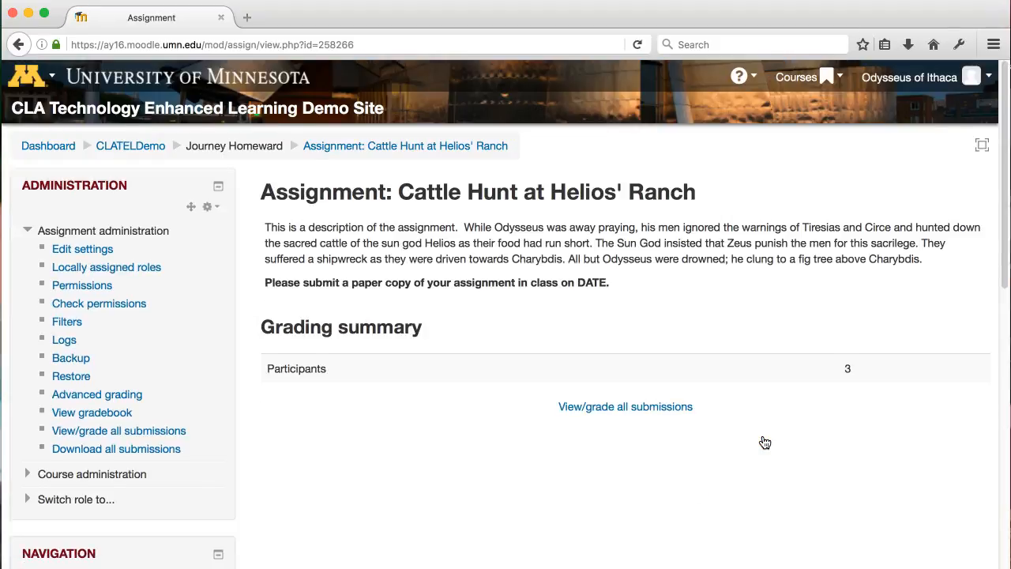
click(142, 147)
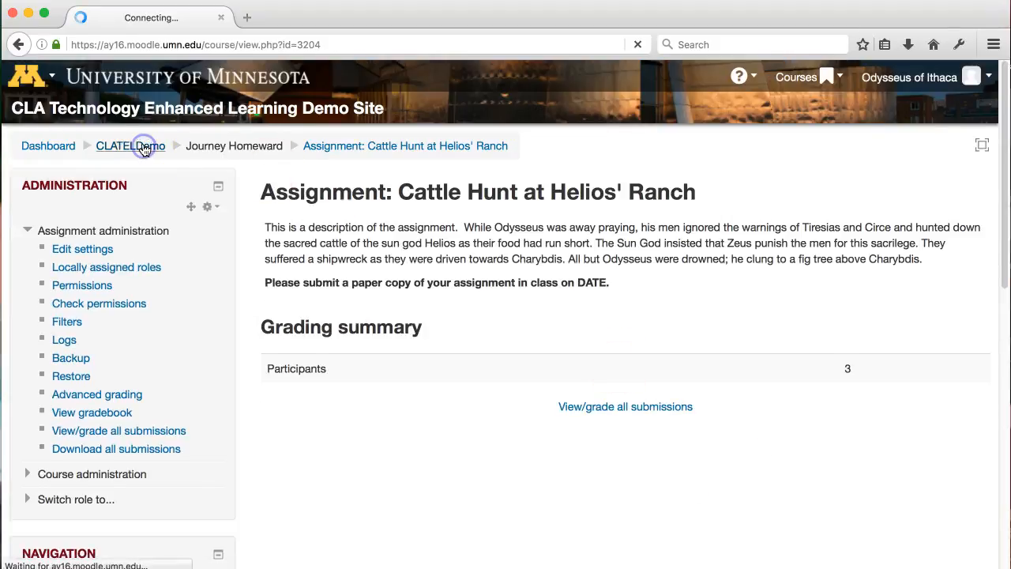